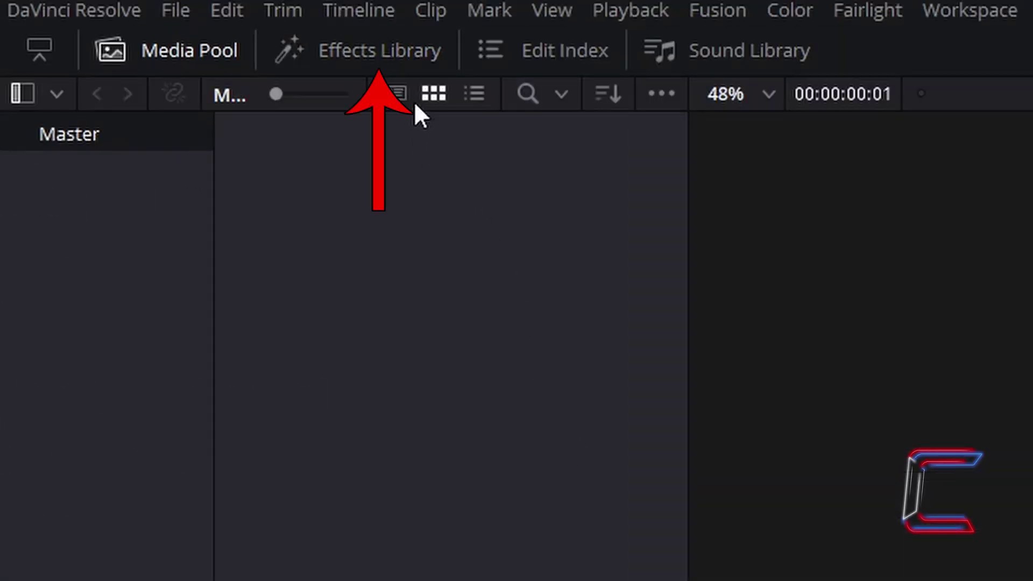
Place a Text+ title from the Toolbox titles on the timeline and lengthen the clip.
{"action": "left_click", "coordinate": [411, 68]}
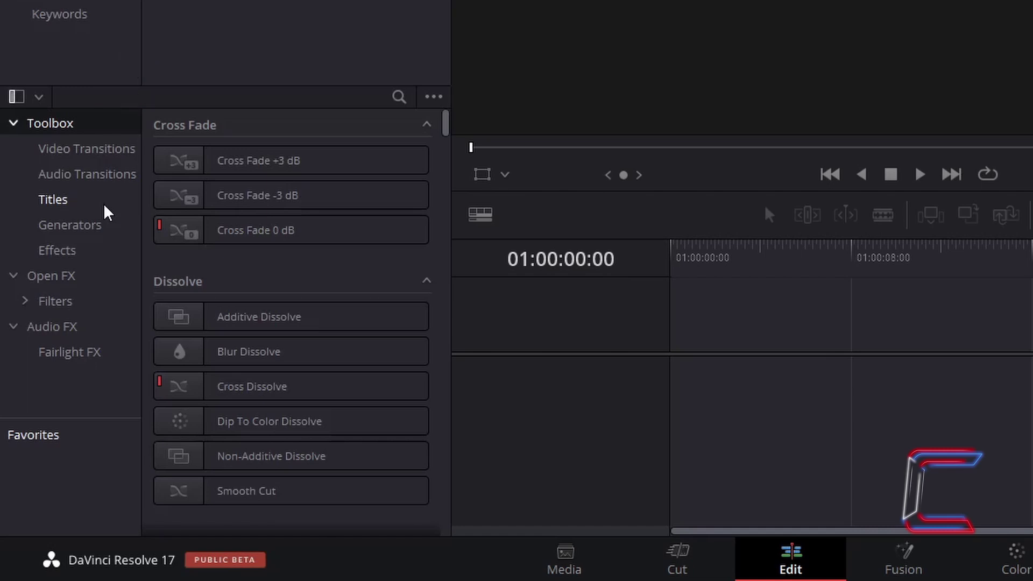
{"action": "left_click", "coordinate": [53, 200]}
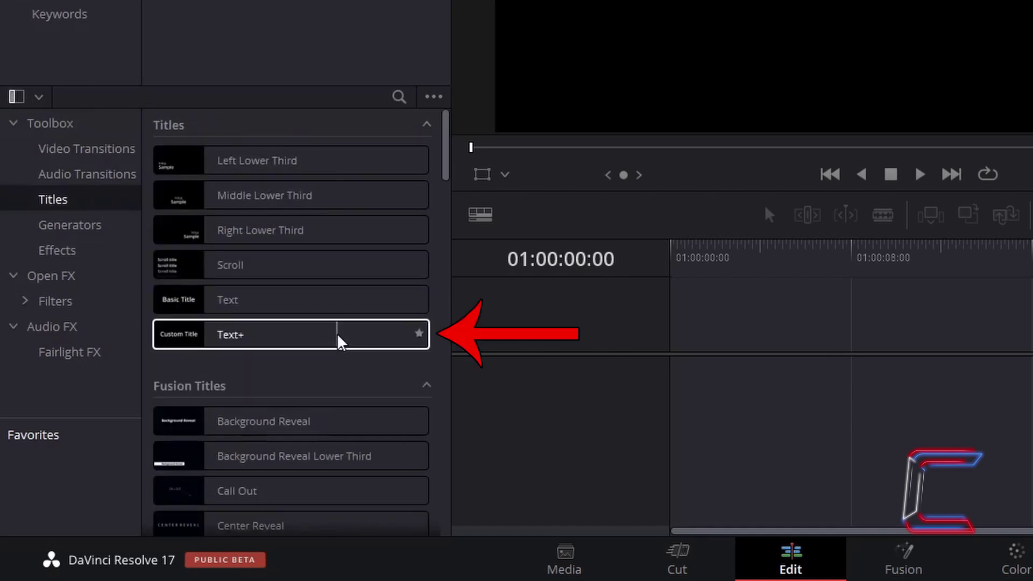
{"action": "left_click", "coordinate": [339, 337]}
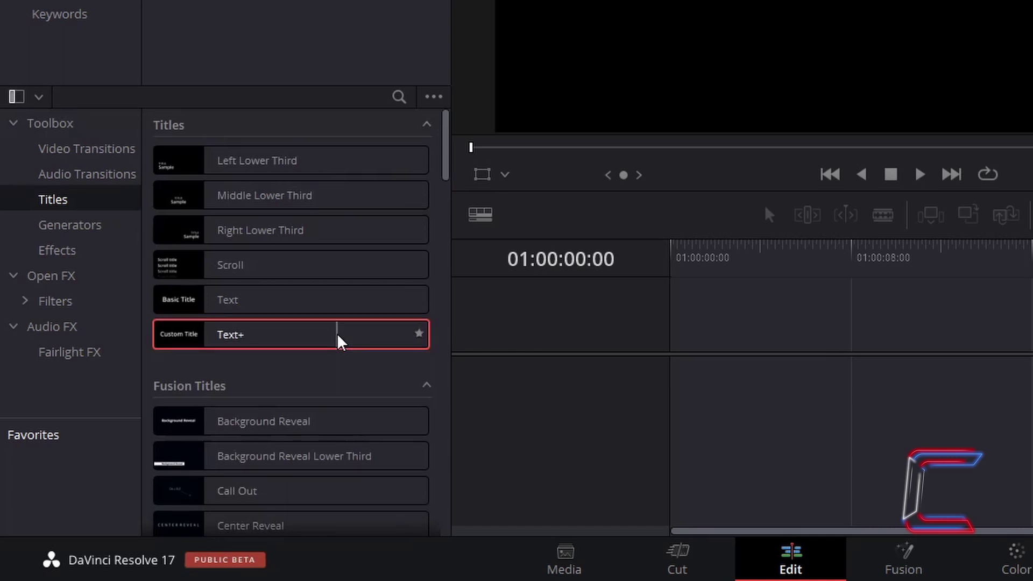
{"action": "left_click_drag", "start_coordinate": [338, 336], "coordinate": [696, 354]}
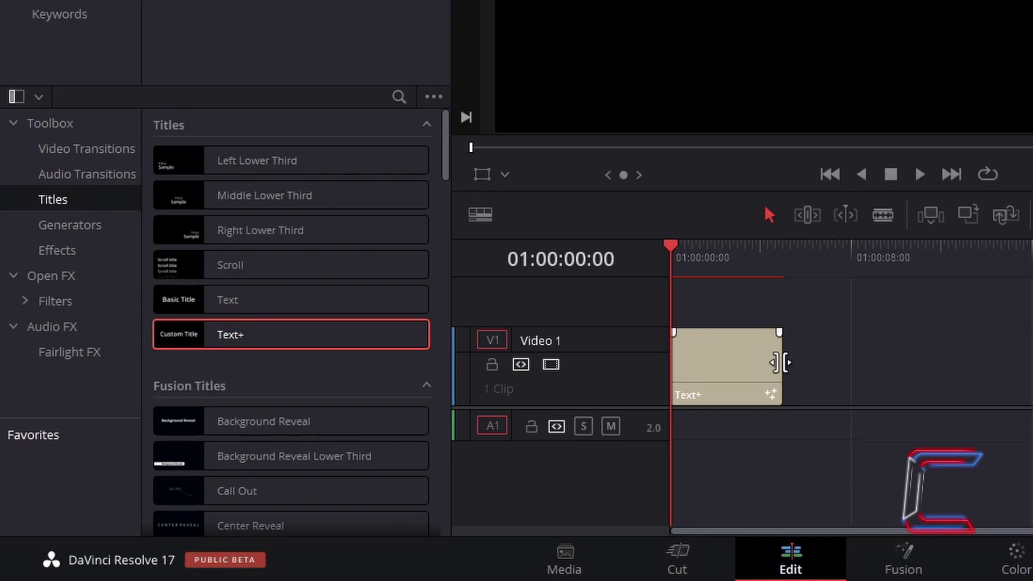
{"action": "mouse_move", "coordinate": [780, 362]}
{"action": "left_mouse_down"}
{"action": "mouse_move", "coordinate": [929, 362]}
{"action": "mouse_move", "coordinate": [719, 362]}
{"action": "mouse_move", "coordinate": [887, 362]}
{"action": "mouse_move", "coordinate": [781, 363]}
{"action": "left_mouse_up"}
Replace the title's text with 'C0nti'.
{"action": "left_click", "coordinate": [744, 366]}
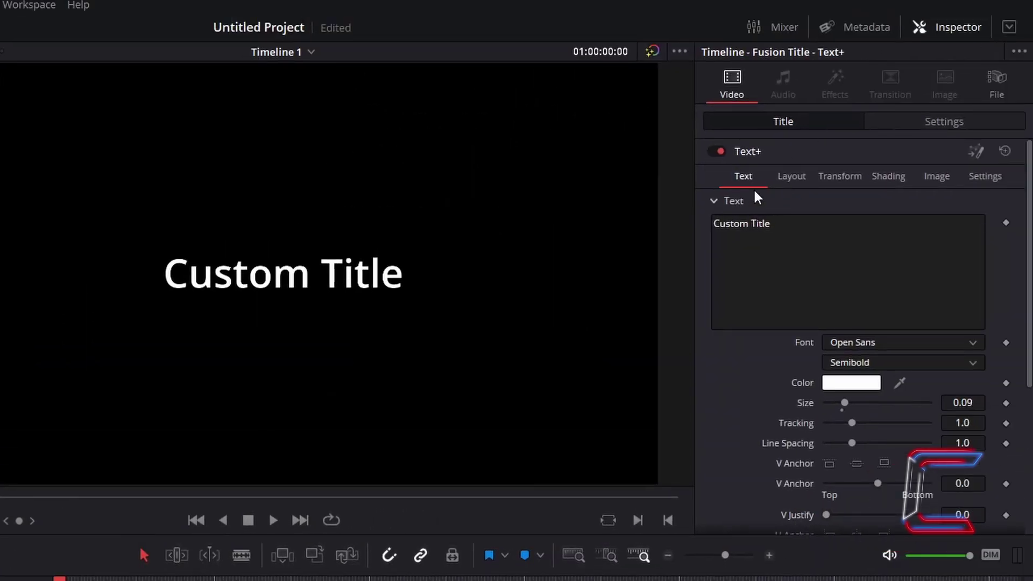
{"action": "left_click", "coordinate": [775, 224]}
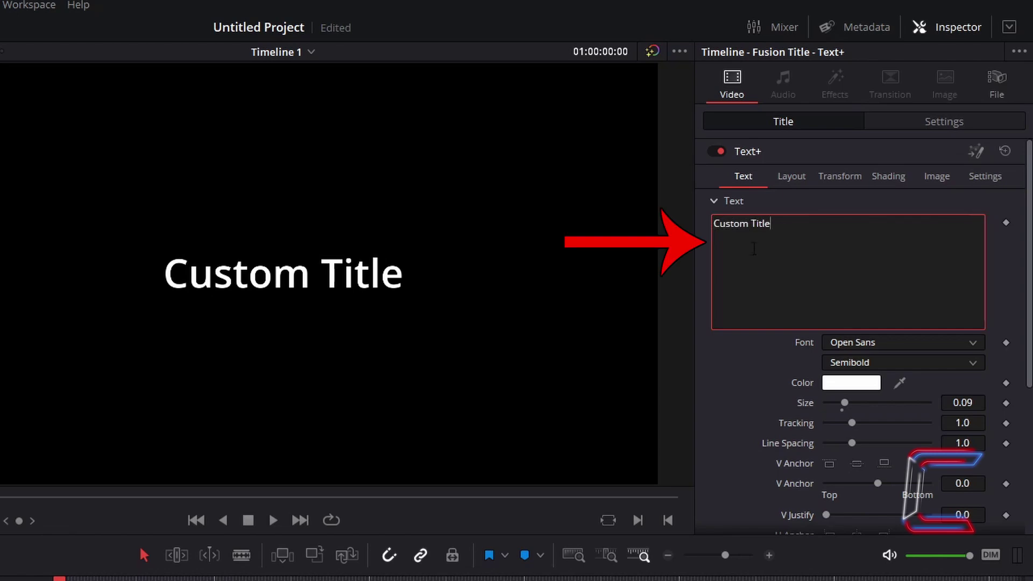
{"action": "key", "text": "ctrl+a"}
{"action": "type", "text": "C0nti"}
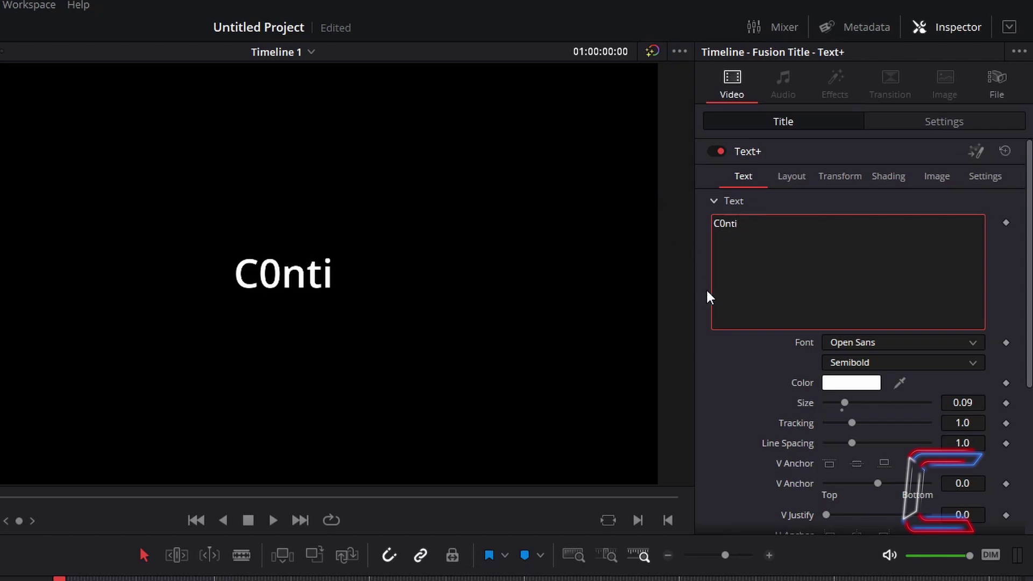
Set the title font to Cooper Black at size 0.27.
{"action": "left_click", "coordinate": [929, 342]}
{"action": "scroll", "coordinate": [918, 439], "scroll_direction": "up", "scroll_amount": 5}
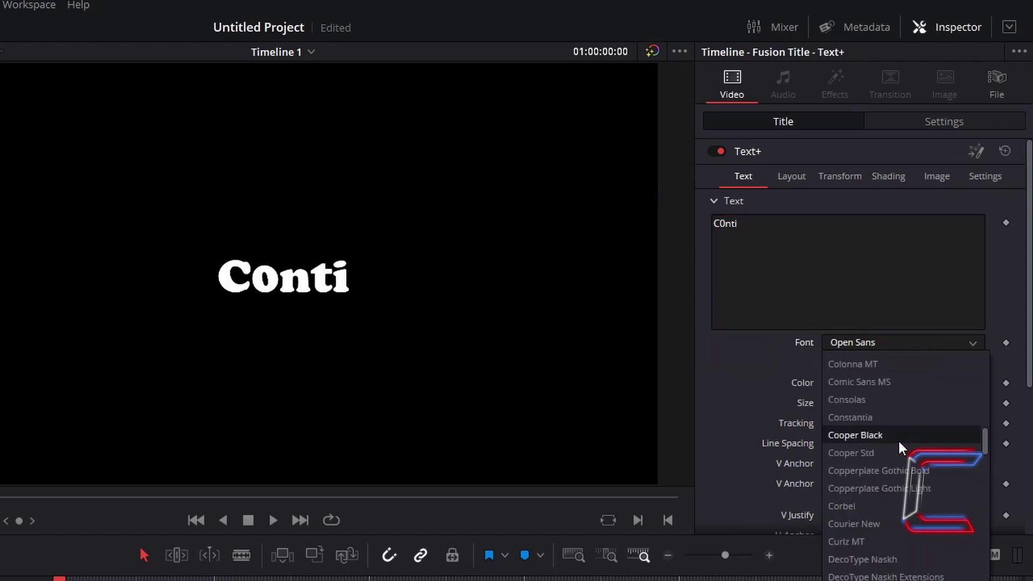
{"action": "left_click", "coordinate": [898, 439]}
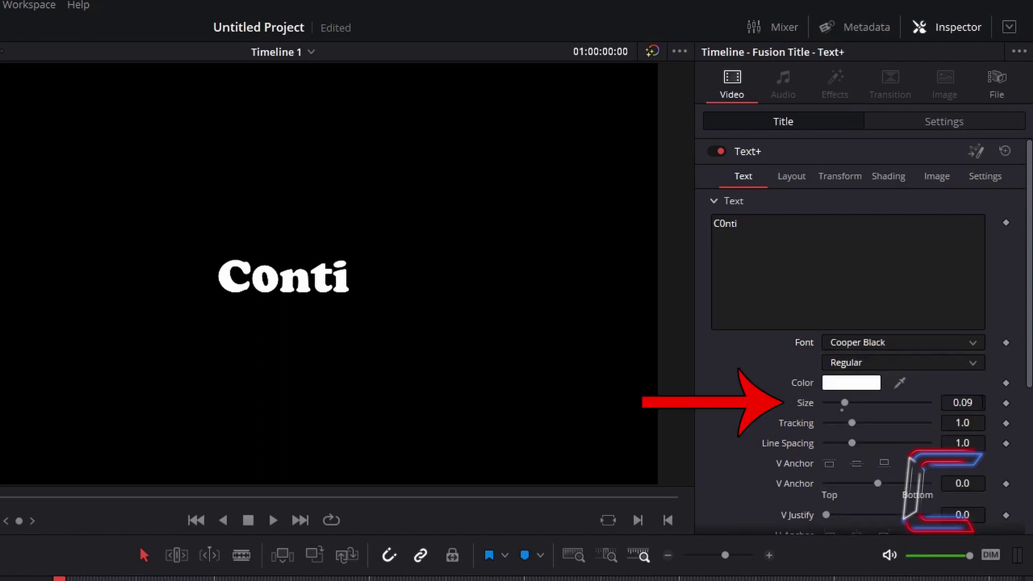
{"action": "left_click", "coordinate": [979, 402]}
{"action": "type", "text": "0.27"}
{"action": "key", "text": "Tab"}
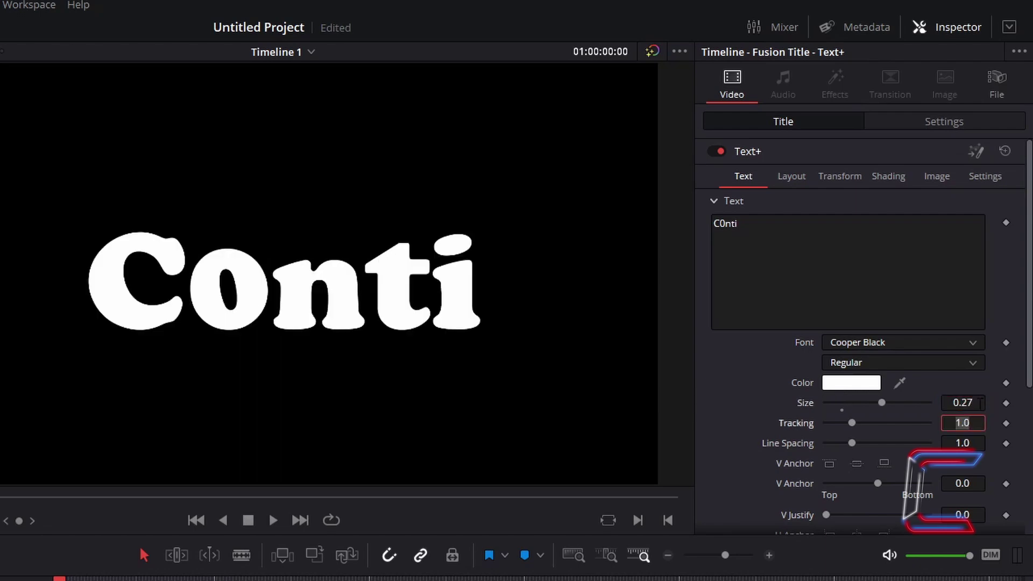
Switch the title's Shading fill type to Gradient and select its right end stop.
{"action": "left_click", "coordinate": [888, 180]}
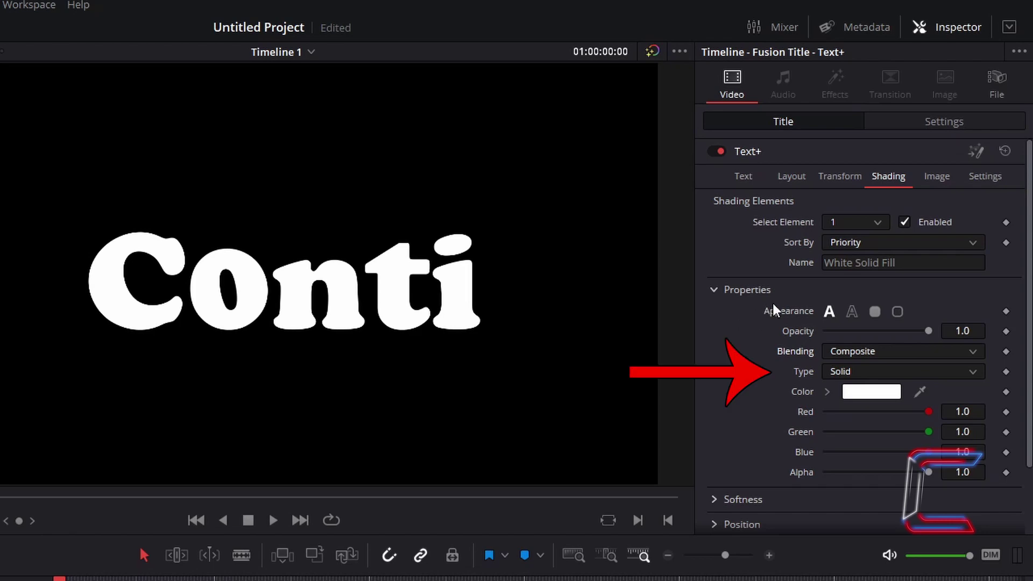
{"action": "left_click", "coordinate": [973, 371]}
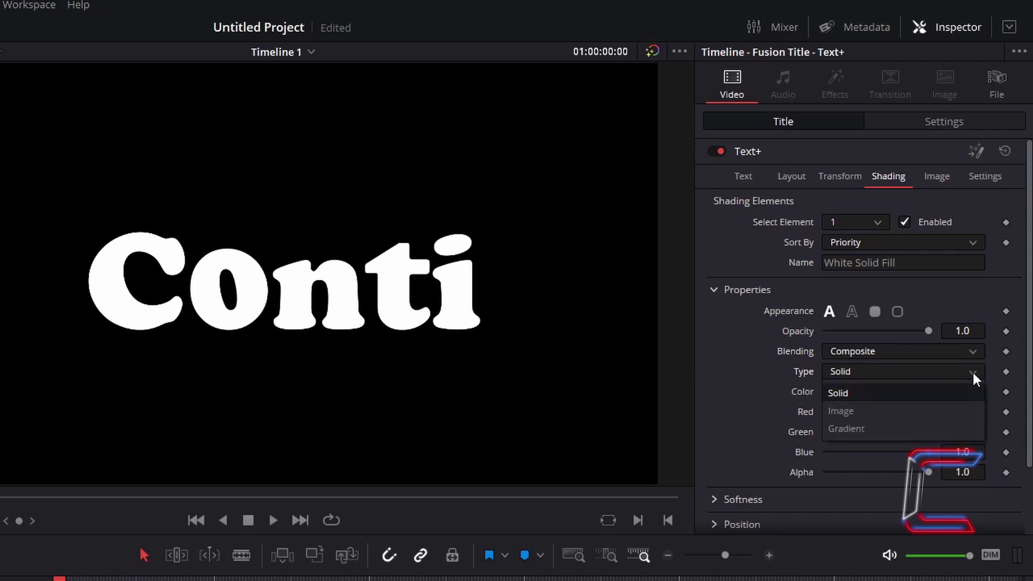
{"action": "left_click", "coordinate": [928, 428]}
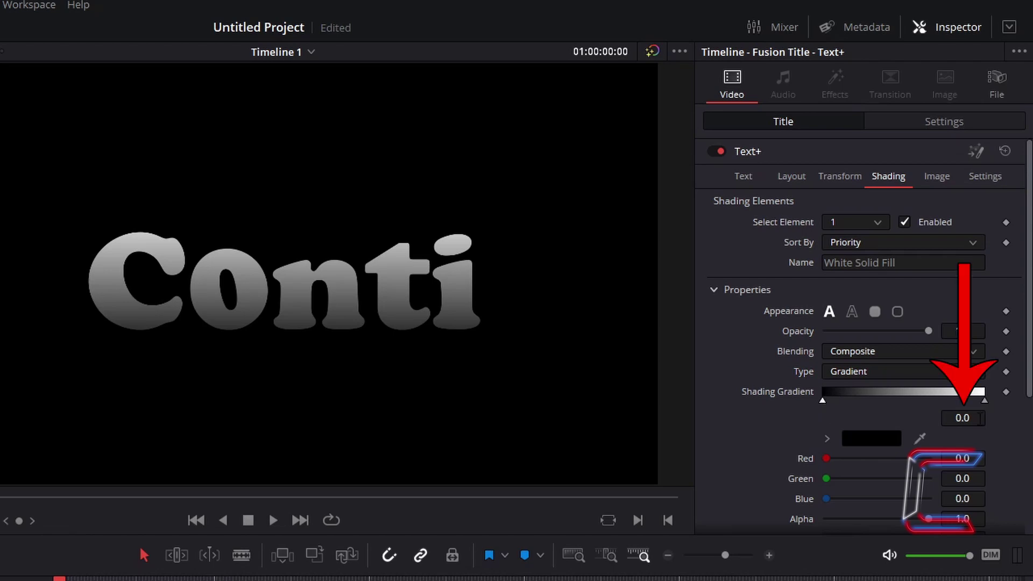
{"action": "left_click", "coordinate": [984, 404]}
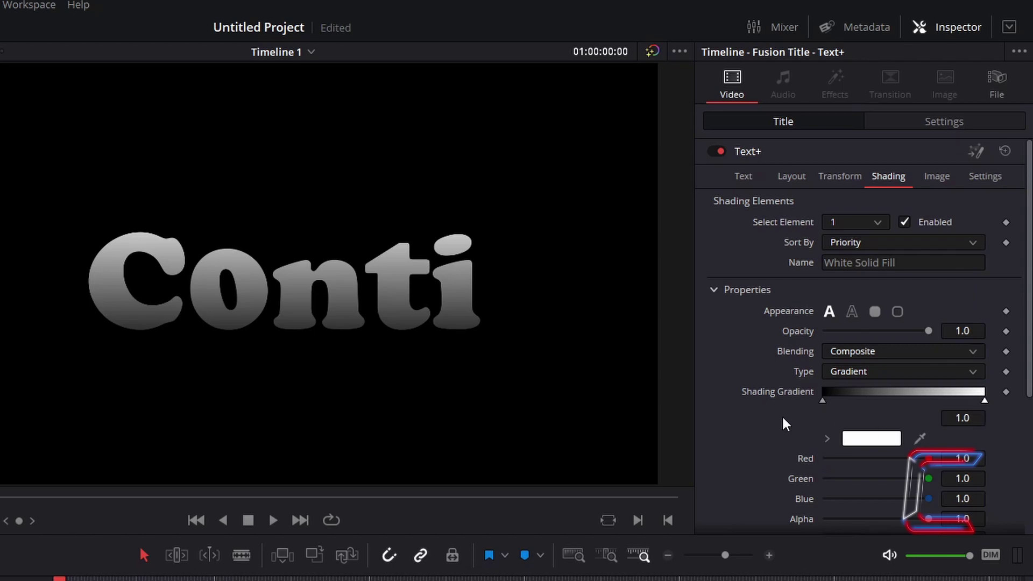
Colour the gradient's left stop red (#ff0004) and add a new stop to the gradient.
{"action": "left_click", "coordinate": [821, 401]}
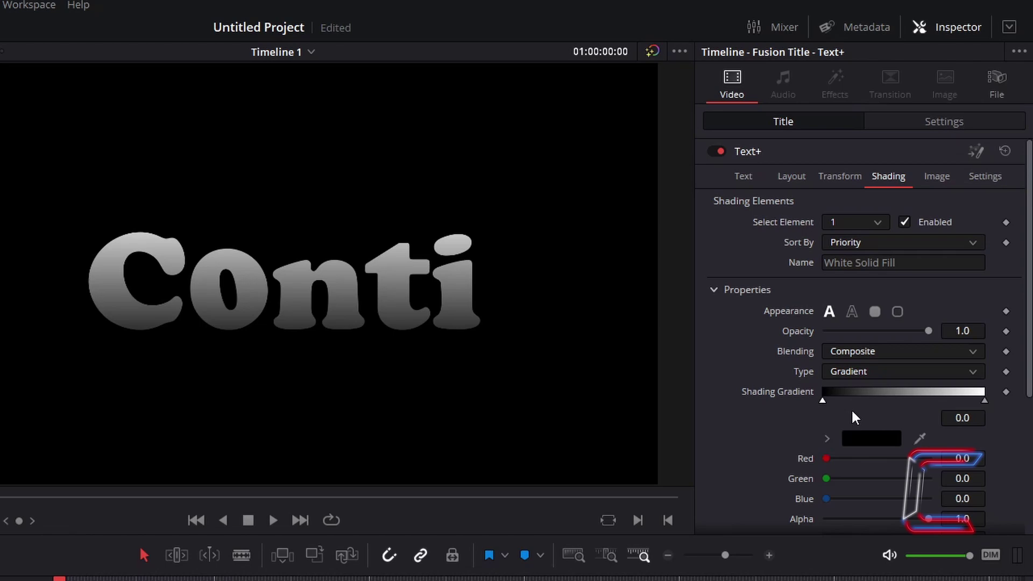
{"action": "left_click", "coordinate": [885, 439]}
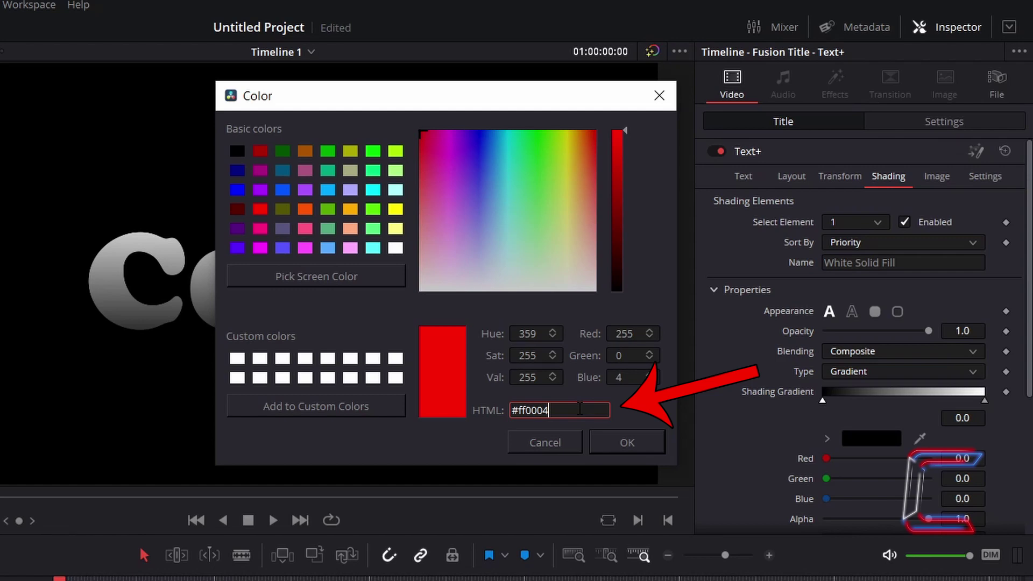
{"action": "left_click", "coordinate": [638, 448]}
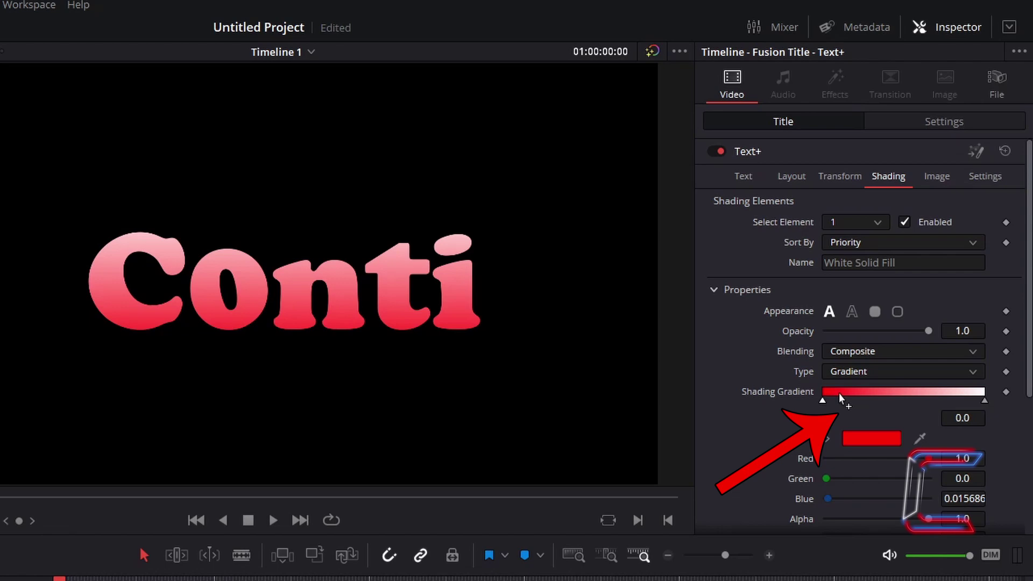
{"action": "left_click", "coordinate": [839, 395]}
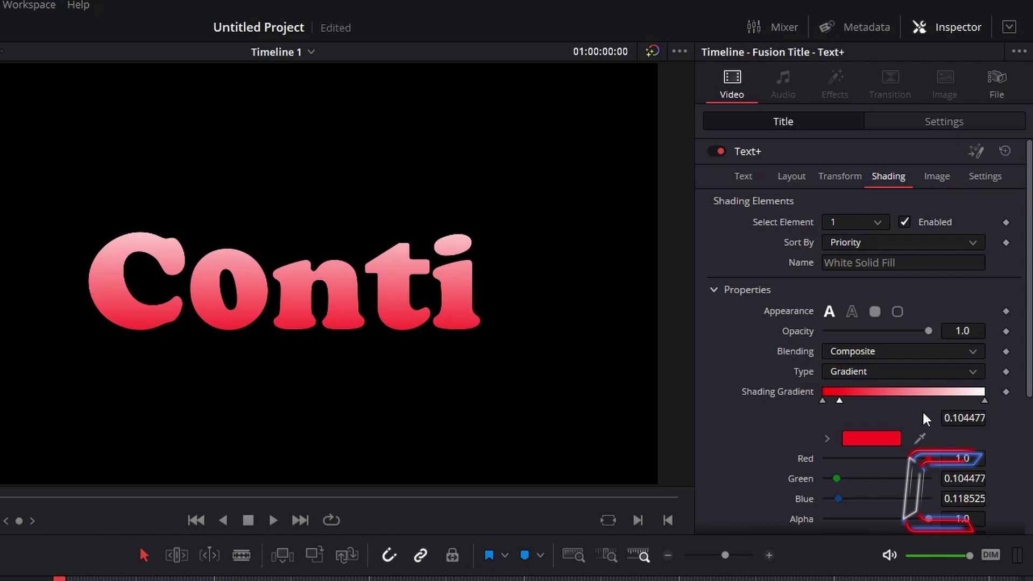
Place the new gradient stop at 0.14 and colour it orange.
{"action": "left_click", "coordinate": [962, 418]}
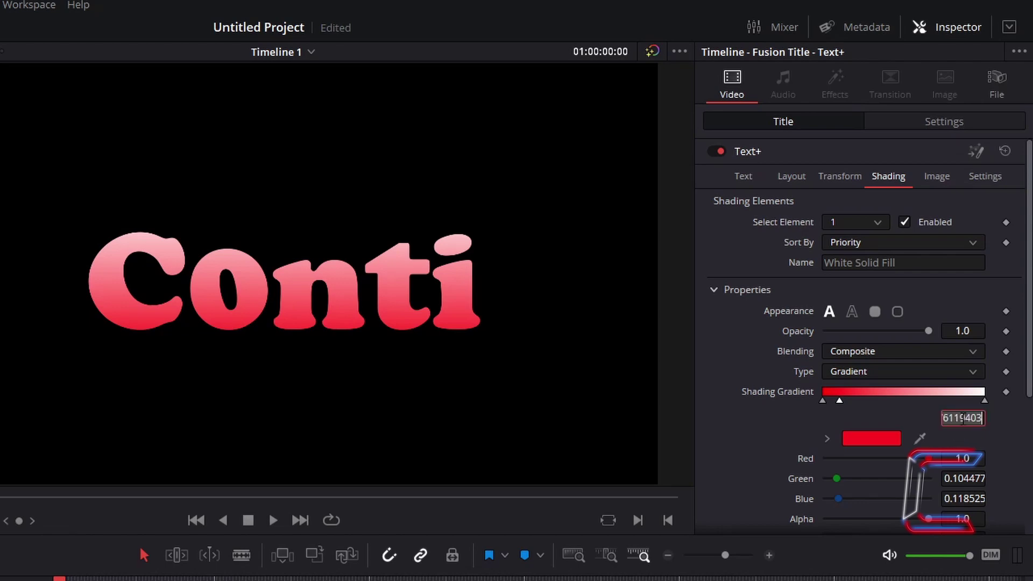
{"action": "type", "text": "0.14"}
{"action": "key", "text": "Tab"}
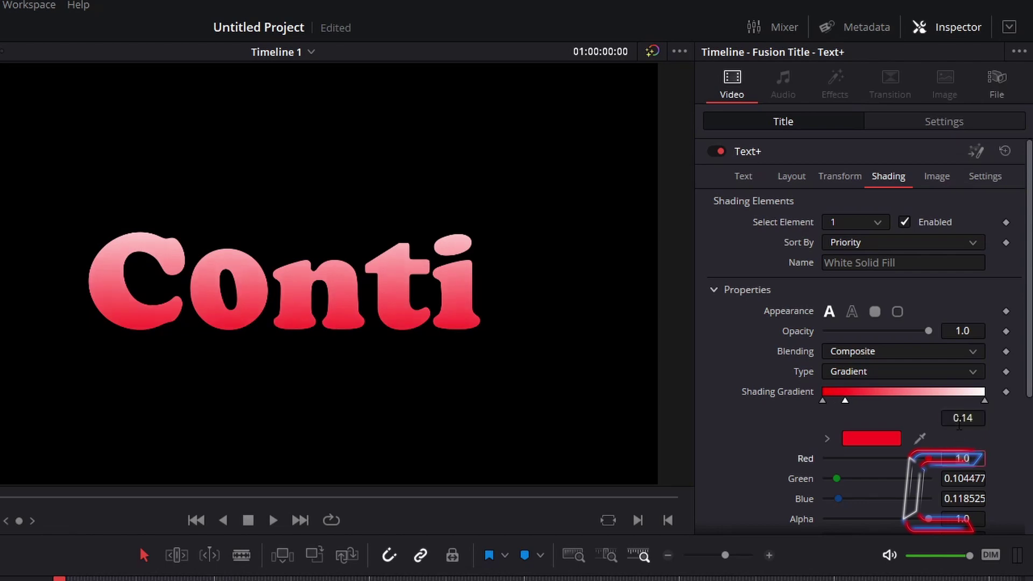
{"action": "left_click", "coordinate": [885, 436]}
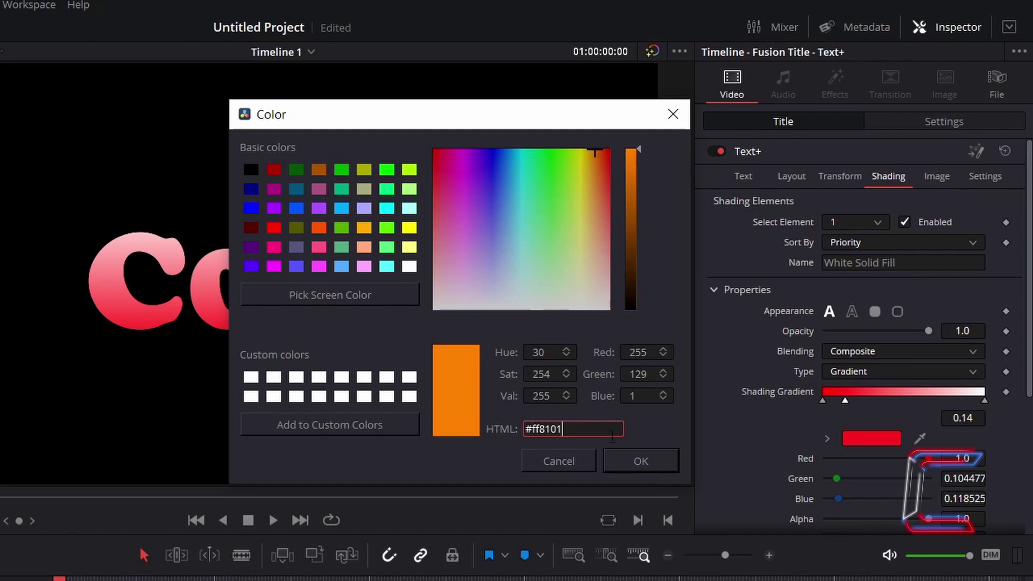
{"action": "left_click", "coordinate": [654, 463]}
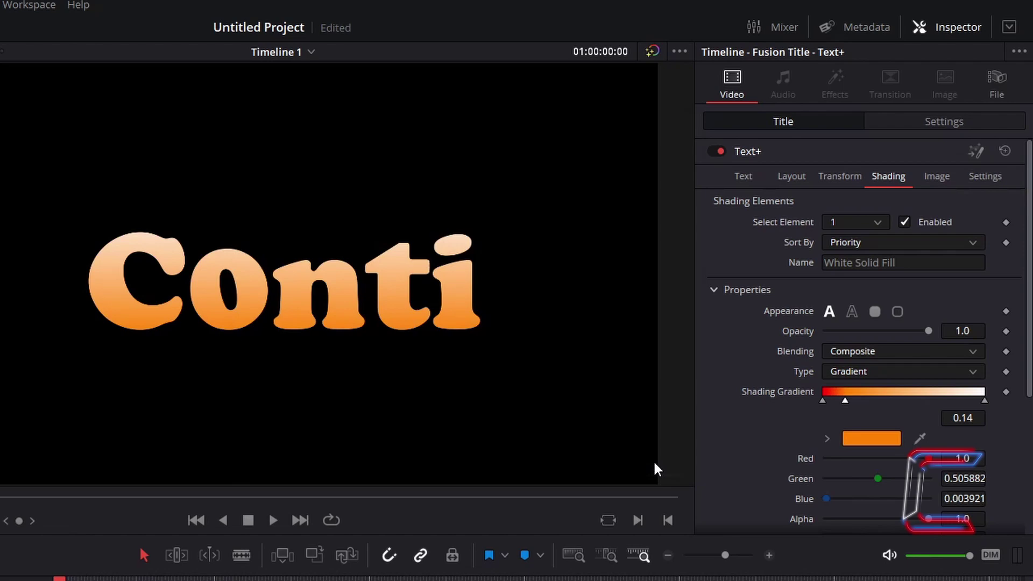
Add another gradient stop at 0.28 coloured yellow (#ffef05).
{"action": "left_click", "coordinate": [866, 396]}
{"action": "left_click", "coordinate": [968, 417]}
{"action": "type", "text": "0.28"}
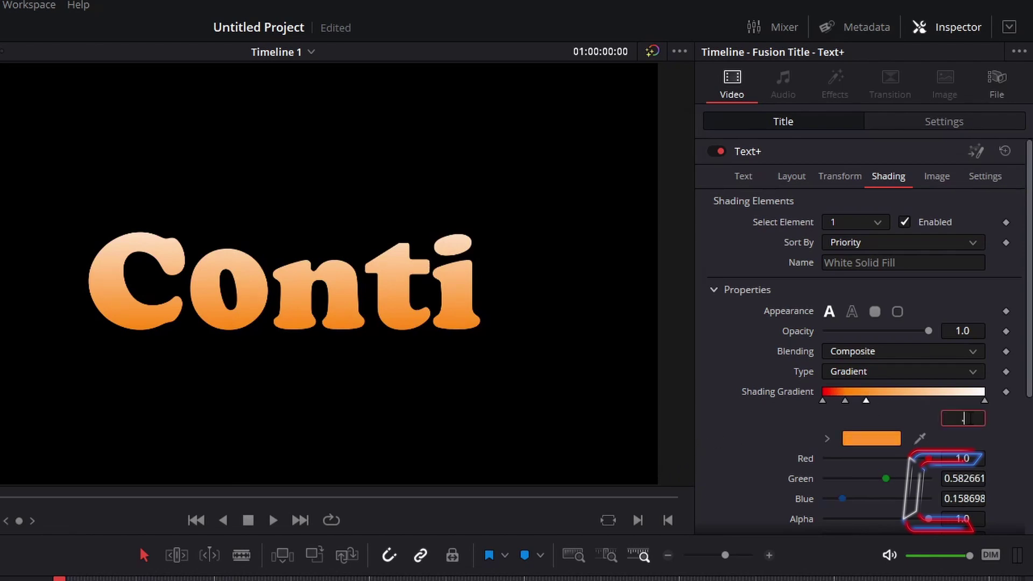
{"action": "key", "text": "Tab"}
{"action": "left_click", "coordinate": [871, 441]}
{"action": "type", "text": "#ffef05"}
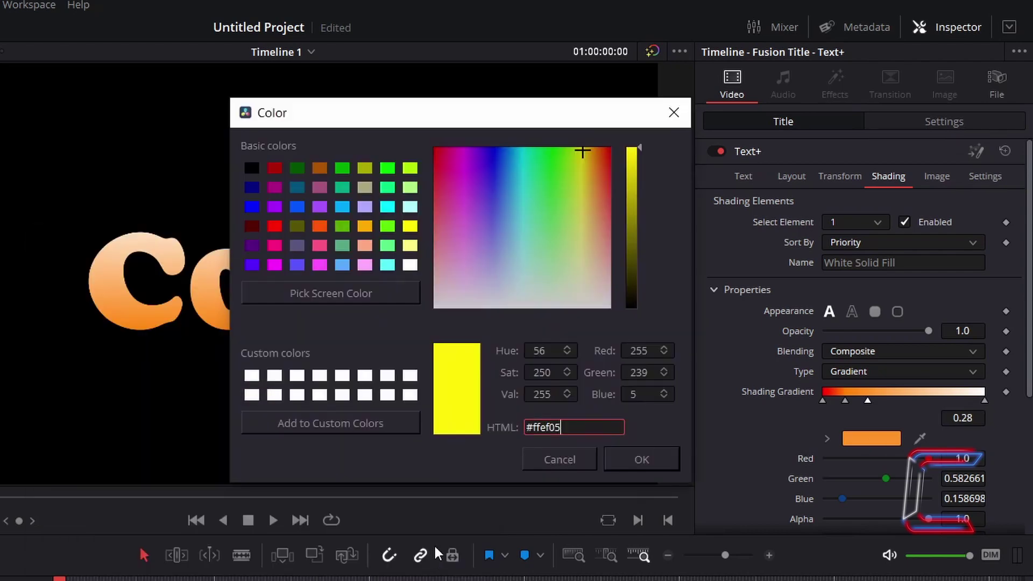
{"action": "left_click", "coordinate": [657, 465]}
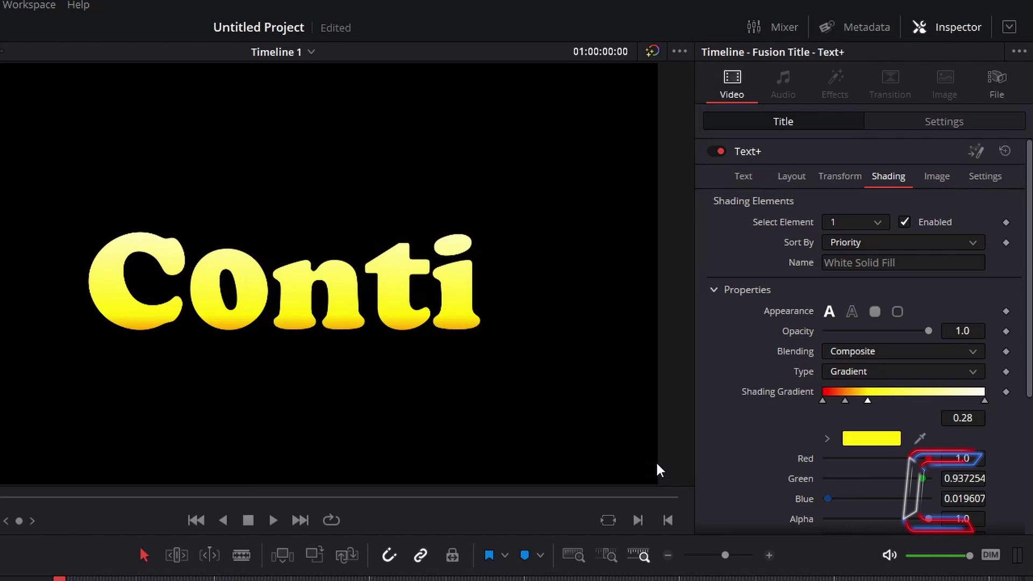
Add a green gradient stop at position 0.42.
{"action": "left_click", "coordinate": [888, 396]}
{"action": "key", "text": "Tab"}
{"action": "type", "text": ".42"}
{"action": "key", "text": "Tab"}
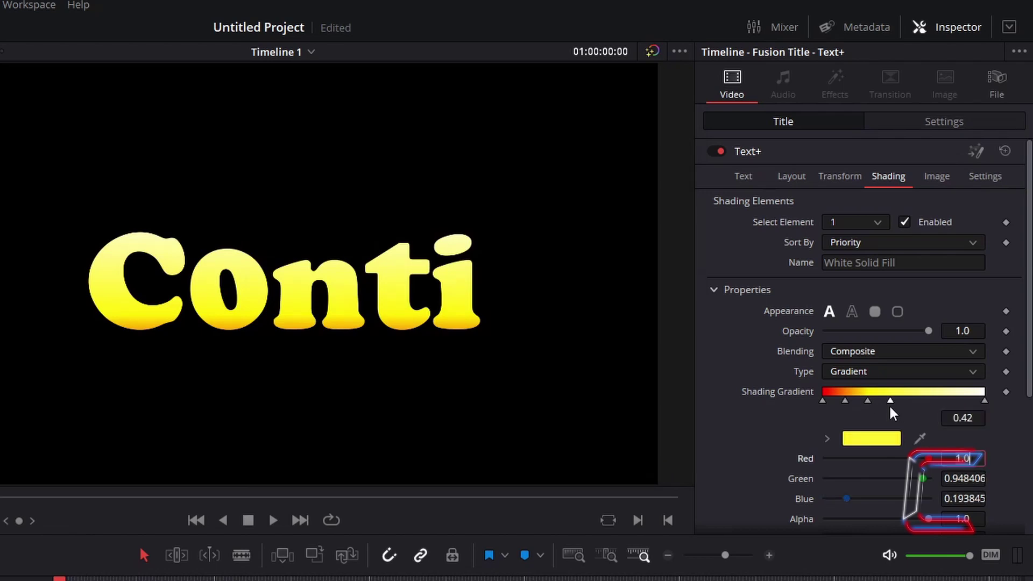
{"action": "left_click", "coordinate": [892, 438]}
{"action": "triple_click", "coordinate": [607, 421]}
{"action": "type", "text": "#38ff03"}
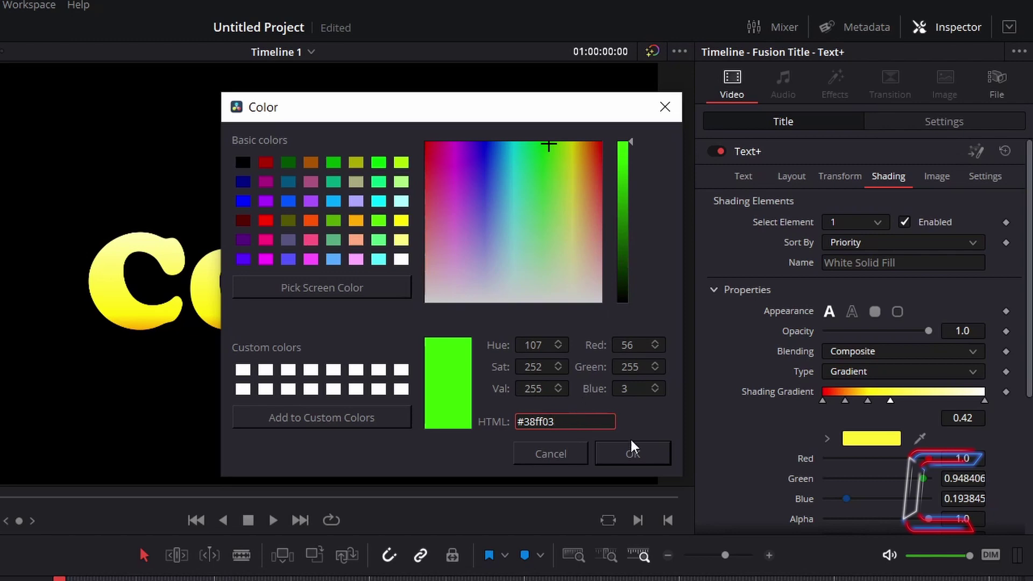
{"action": "left_click", "coordinate": [660, 458]}
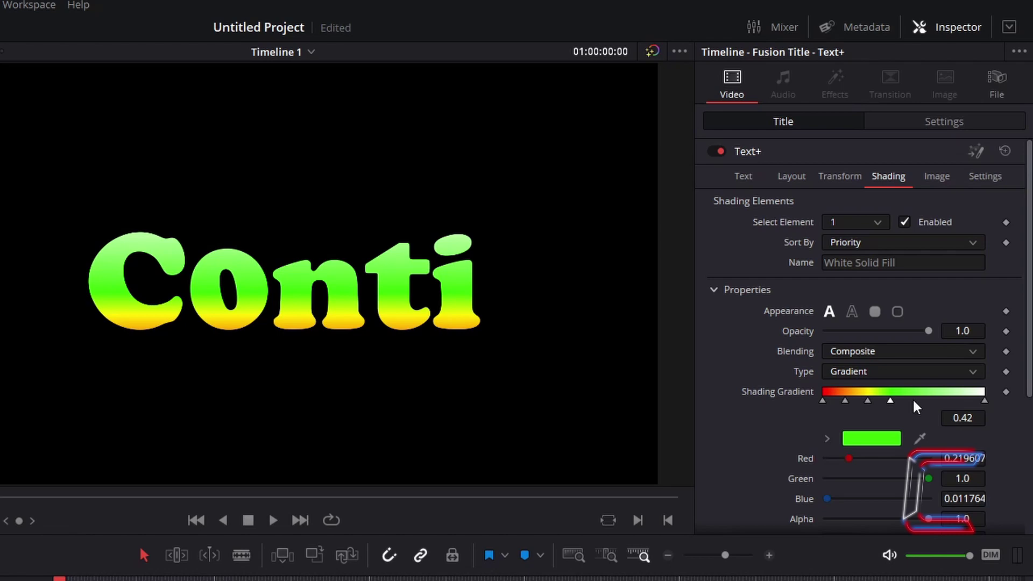
Add a cyan gradient stop at position 0.56.
{"action": "left_click", "coordinate": [913, 393]}
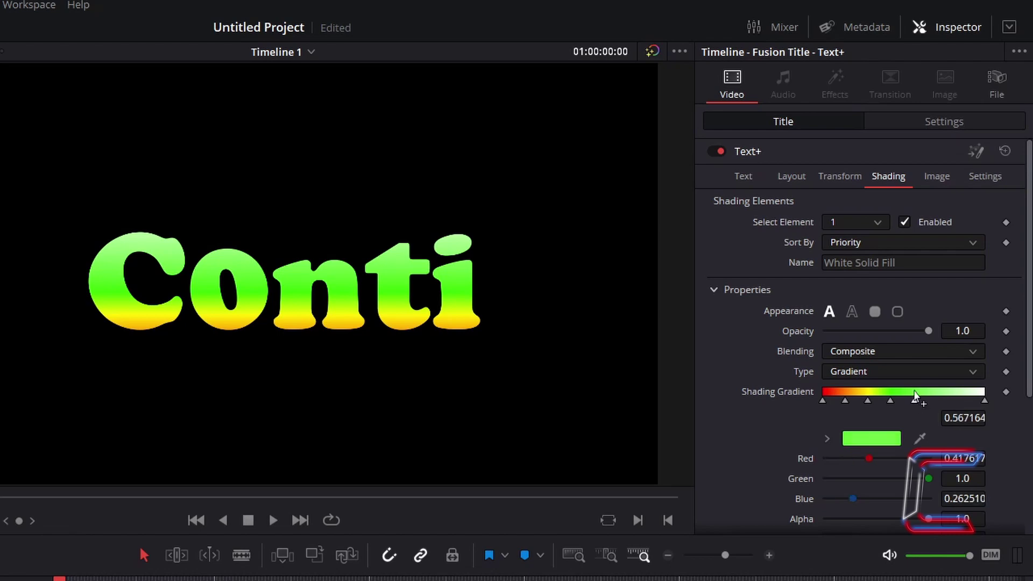
{"action": "left_click", "coordinate": [979, 418]}
{"action": "type", "text": "0.56"}
{"action": "key", "text": "Tab"}
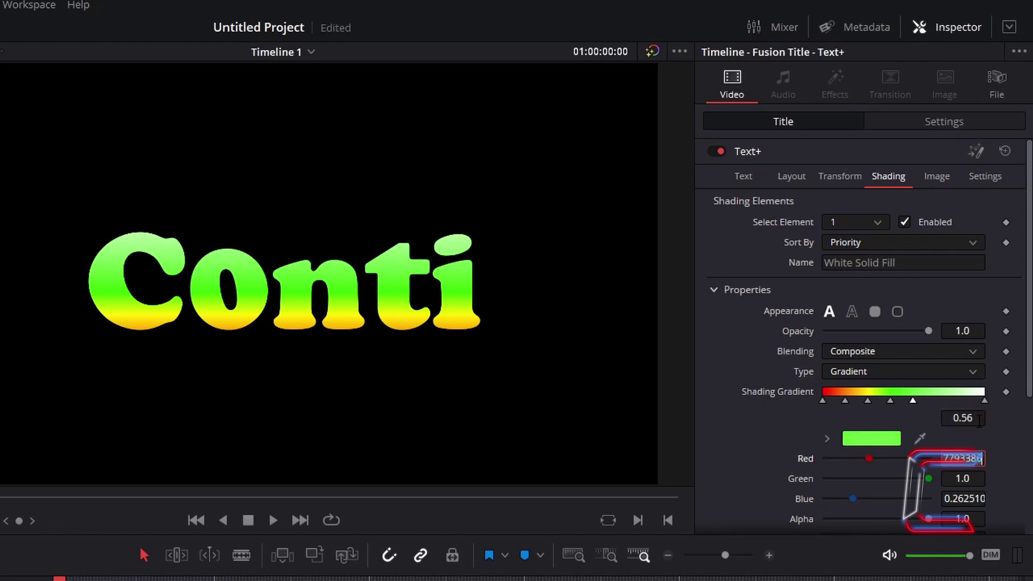
{"action": "left_click", "coordinate": [884, 440]}
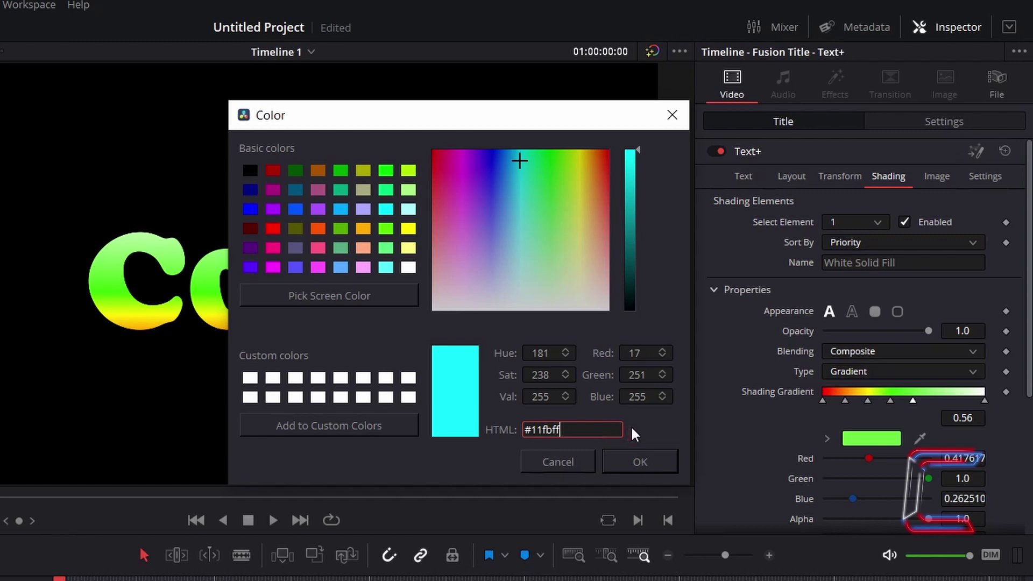
{"action": "left_click", "coordinate": [659, 465]}
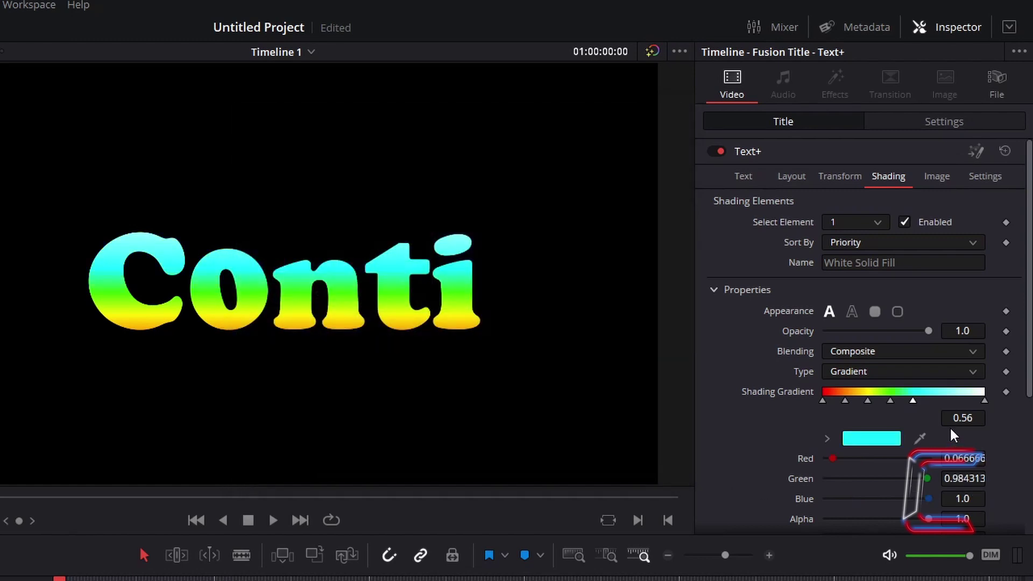
Add a blue gradient stop at position 0.7.
{"action": "left_click", "coordinate": [936, 401]}
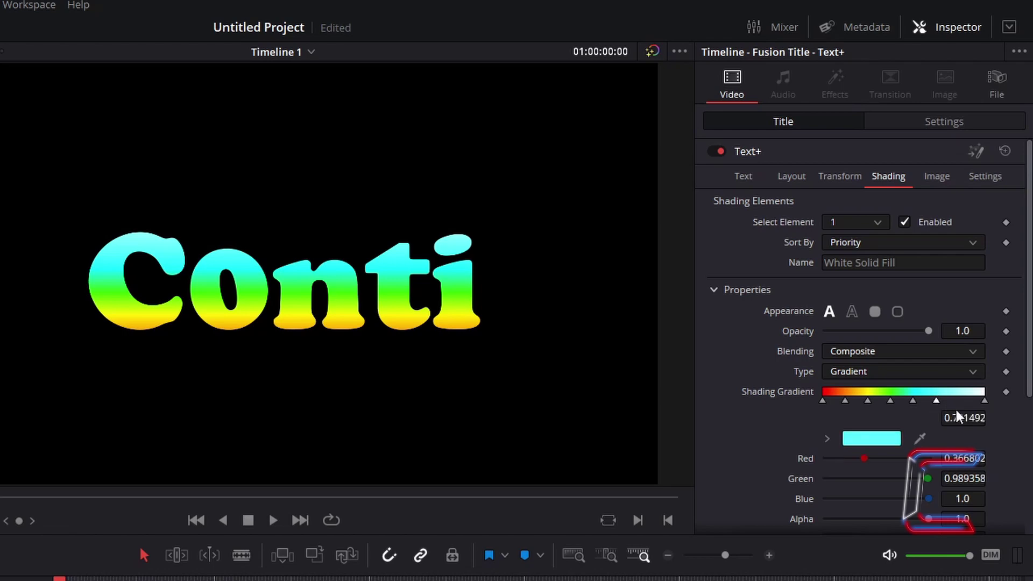
{"action": "left_click", "coordinate": [962, 418]}
{"action": "double_click", "coordinate": [968, 418]}
{"action": "key", "text": "BackSpace"}
{"action": "type", "text": "0.7"}
{"action": "key", "text": "Tab"}
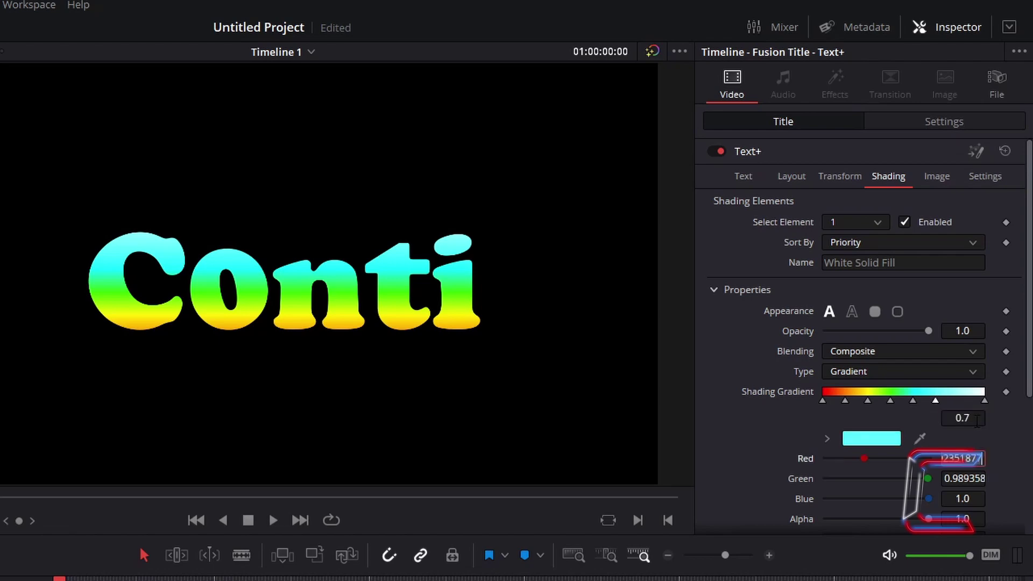
{"action": "left_click", "coordinate": [885, 437]}
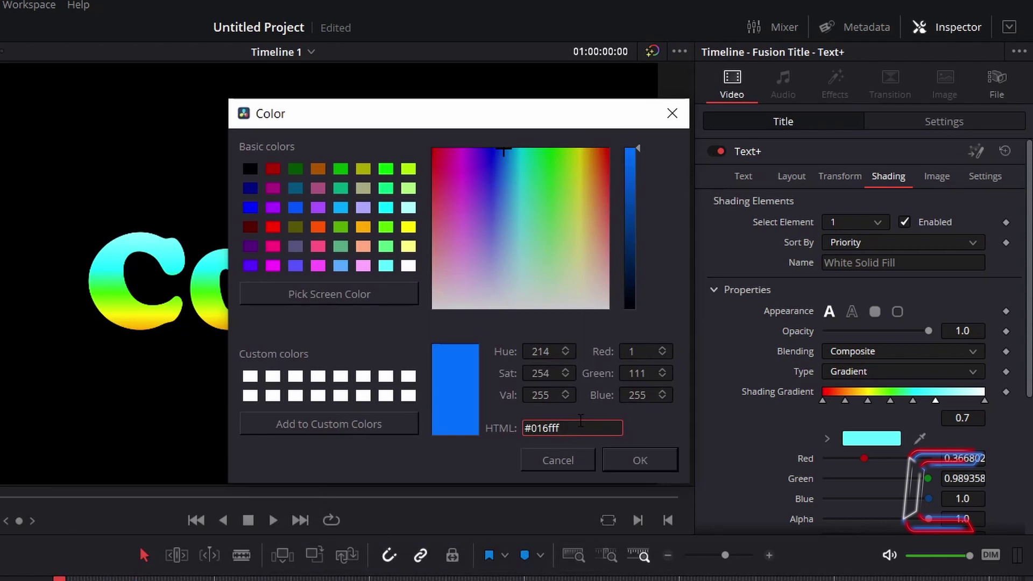
{"action": "left_click", "coordinate": [659, 459]}
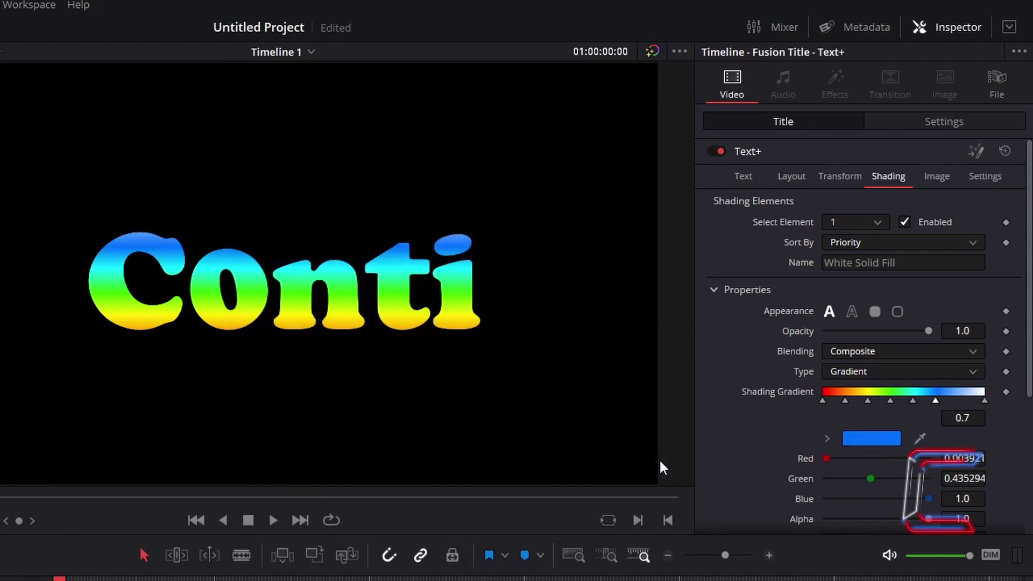
Add a purple gradient stop at position 0.84.
{"action": "left_click", "coordinate": [954, 394]}
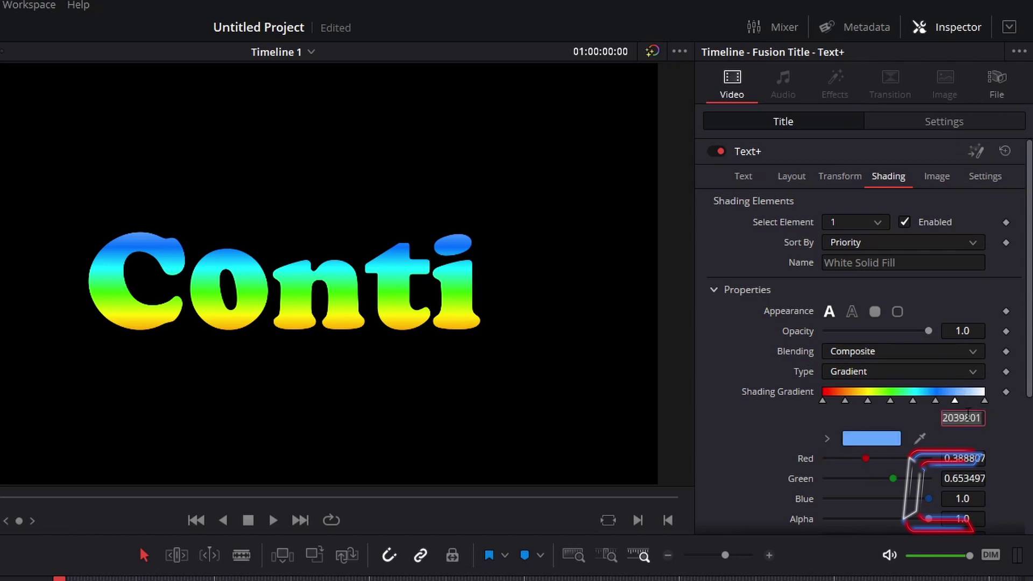
{"action": "type", "text": "0.84"}
{"action": "key", "text": "Tab"}
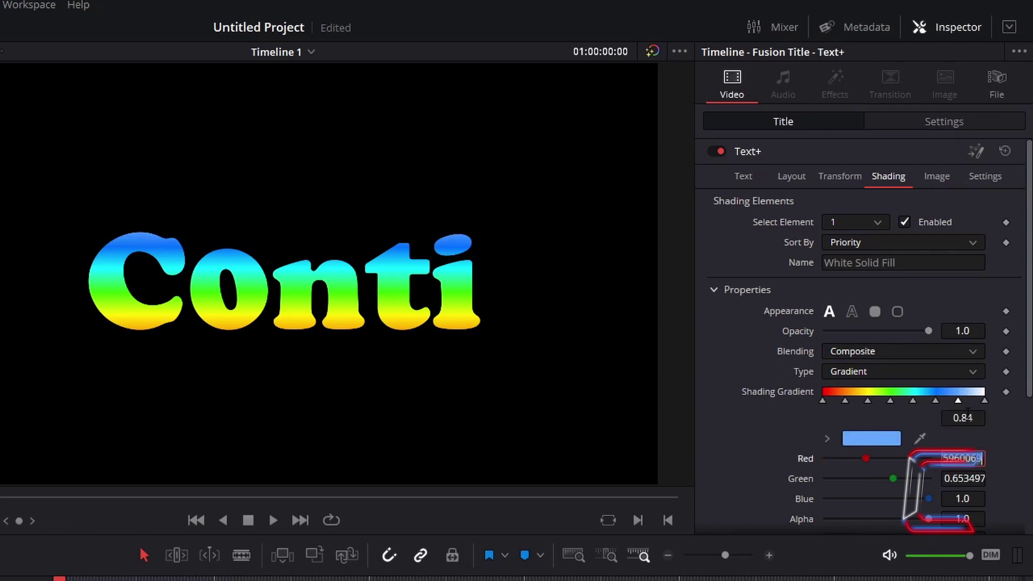
{"action": "left_click", "coordinate": [880, 441]}
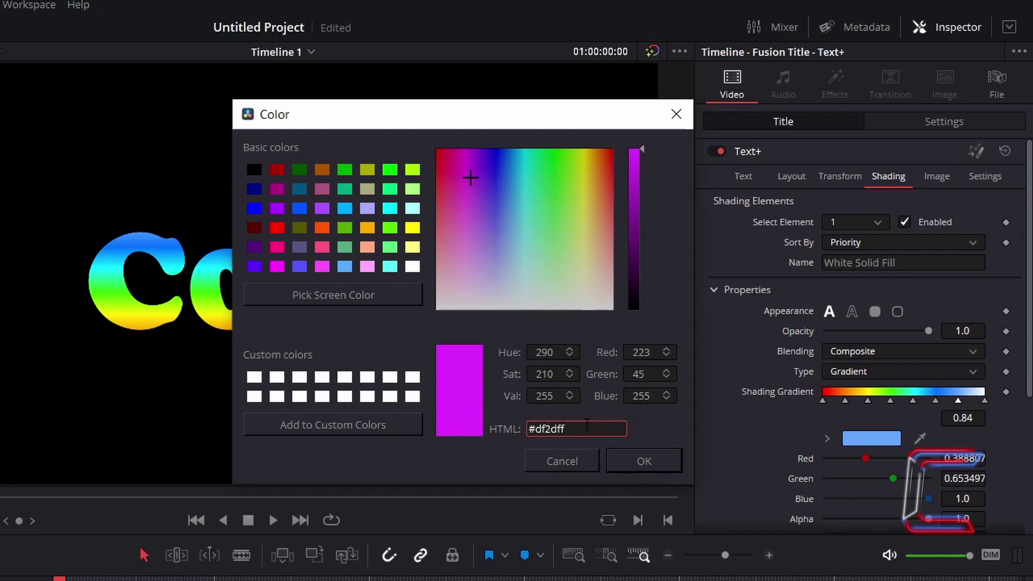
{"action": "left_click", "coordinate": [664, 462]}
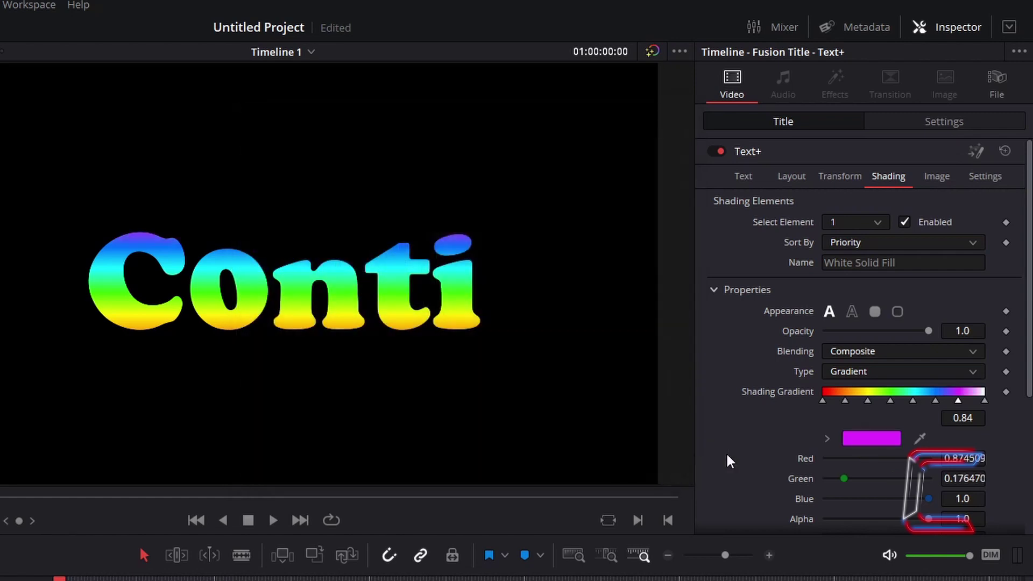
Move the white end stop to 0.96 and colour it magenta (#ff38e5).
{"action": "left_click", "coordinate": [984, 401]}
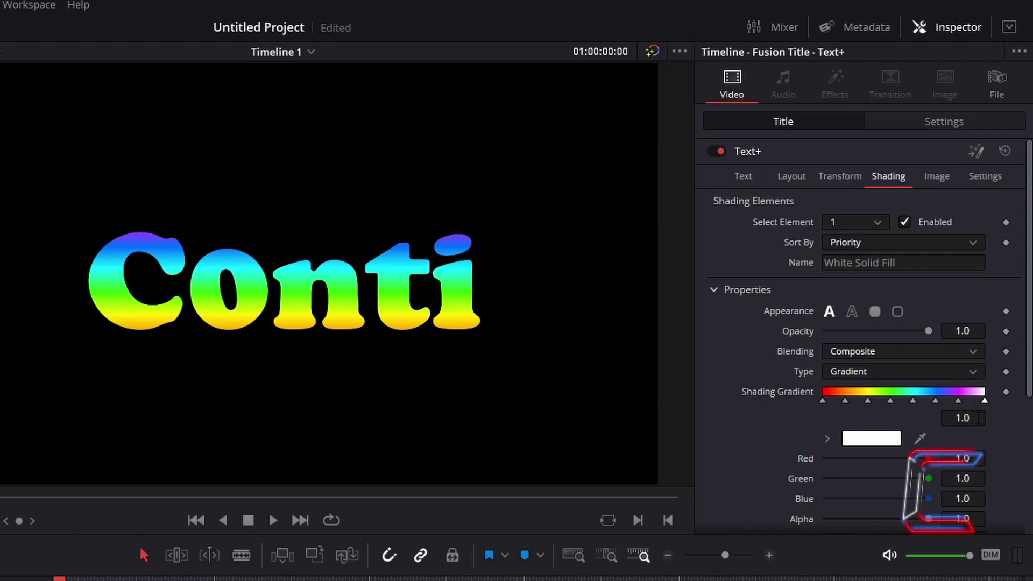
{"action": "left_click", "coordinate": [978, 418]}
{"action": "type", "text": ".96"}
{"action": "key", "text": "Tab"}
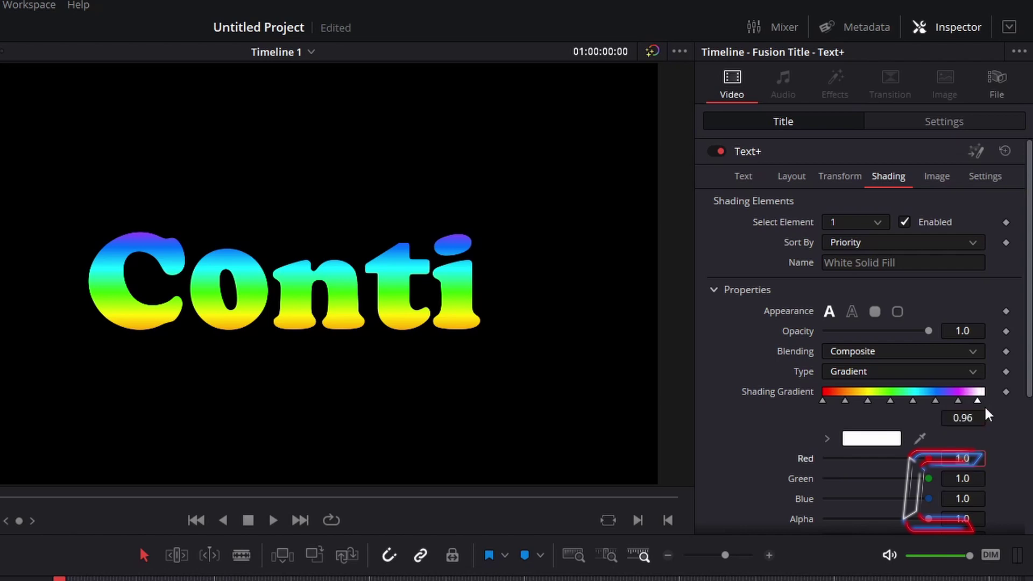
{"action": "left_click", "coordinate": [893, 441]}
{"action": "left_click", "coordinate": [594, 418]}
{"action": "type", "text": "#ff38e5"}
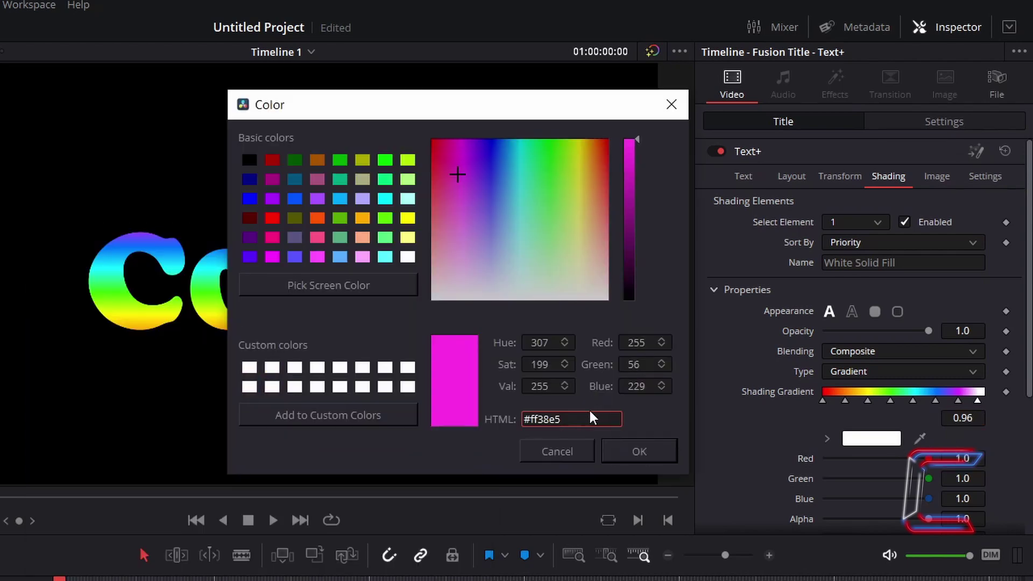
{"action": "left_click", "coordinate": [659, 461]}
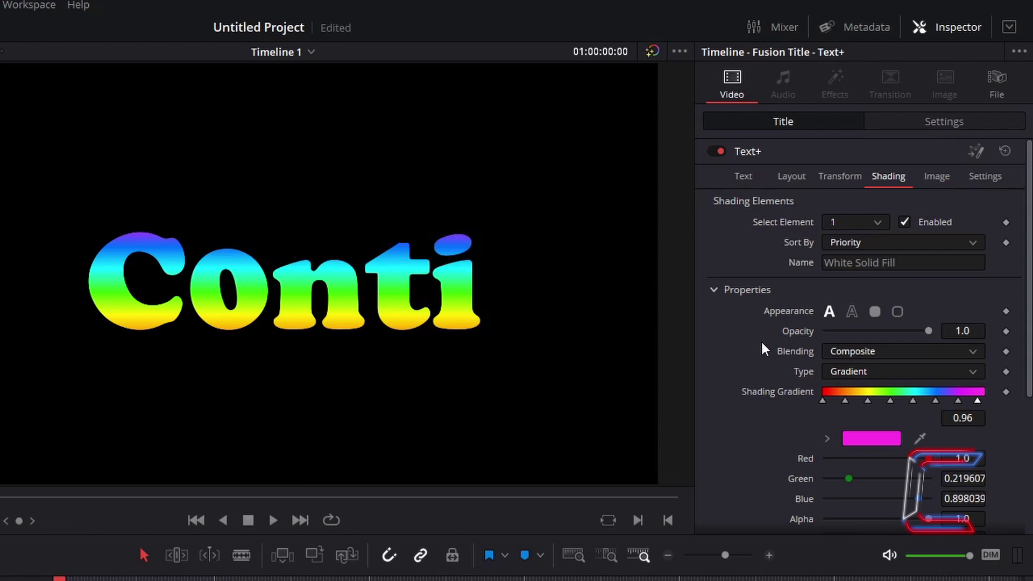
Set the gradient's Mapping Angle to -90 and Mapping Level to Text.
{"action": "scroll", "coordinate": [760, 340], "scroll_direction": "down", "scroll_amount": 4}
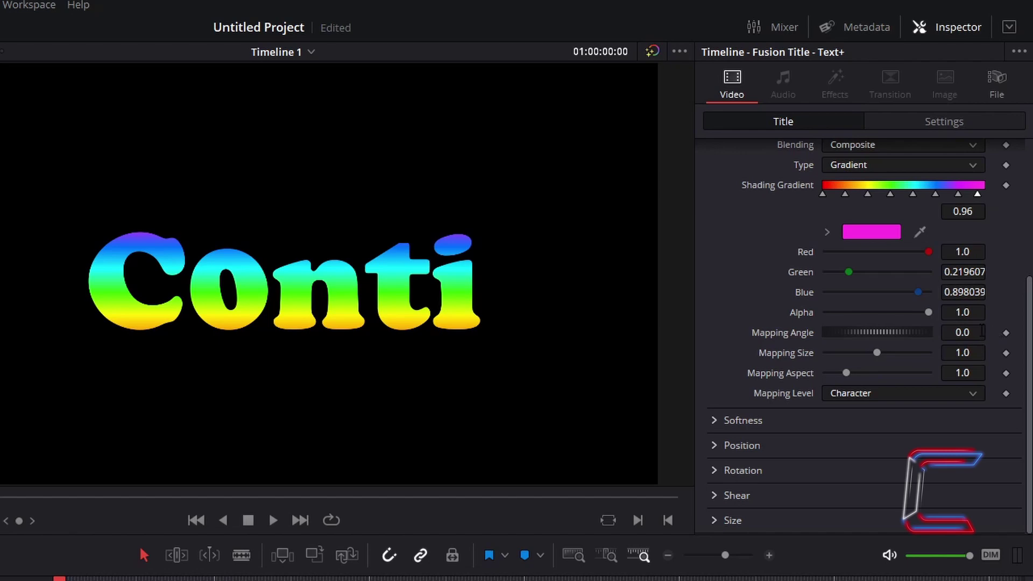
{"action": "left_click", "coordinate": [980, 332]}
{"action": "type", "text": "-90"}
{"action": "key", "text": "Tab"}
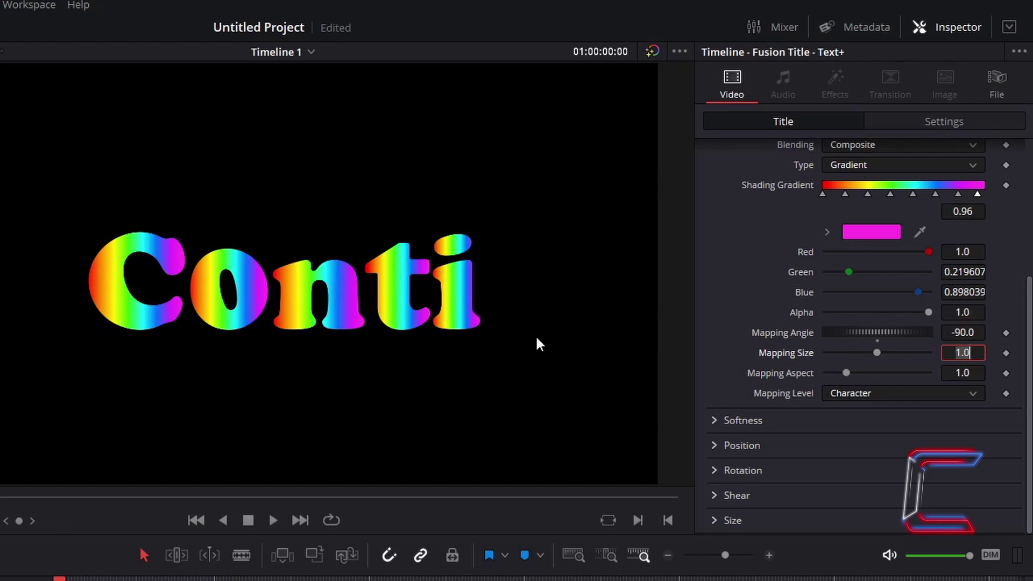
{"action": "left_click", "coordinate": [901, 393]}
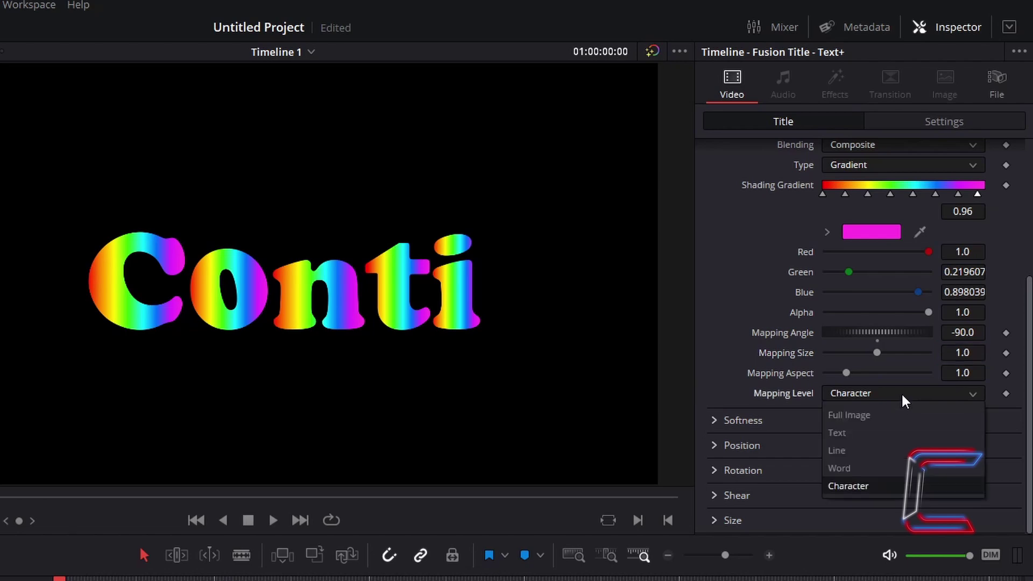
{"action": "left_click", "coordinate": [876, 426]}
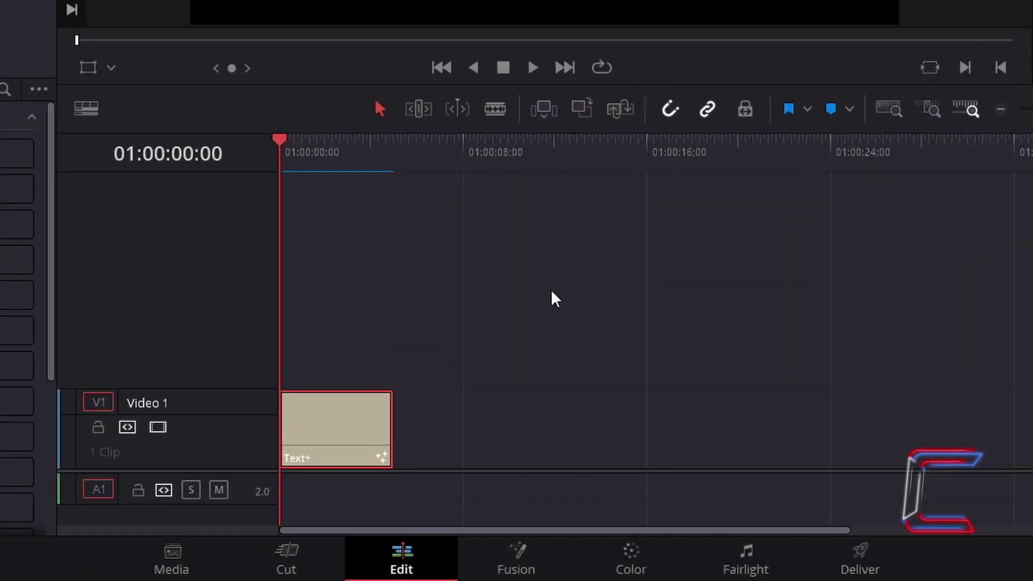
Move the title up to Video 2 and drop a Solid Color generator onto Video 1.
{"action": "key", "text": "ctrl+shift+a"}
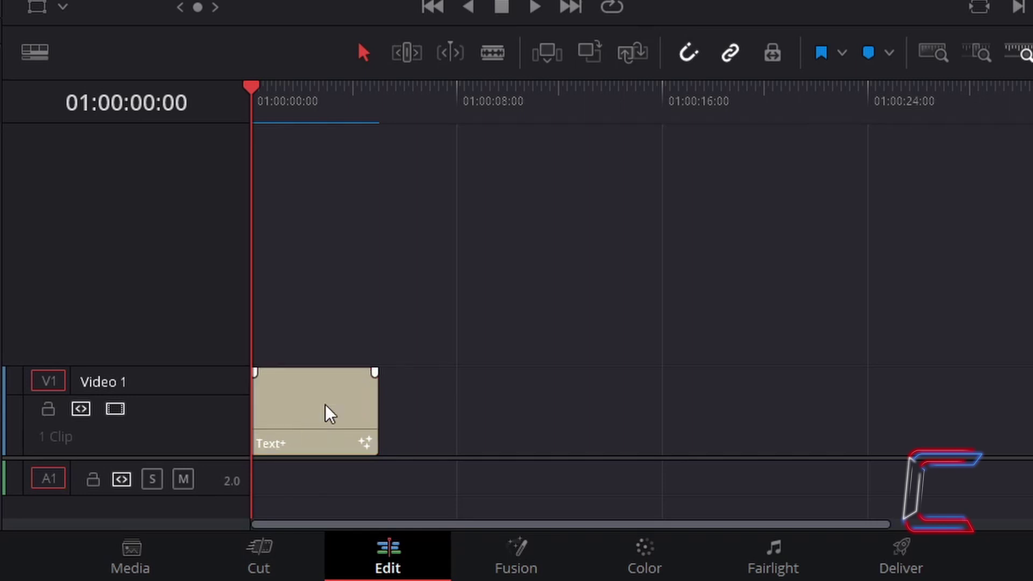
{"action": "left_click_drag", "start_coordinate": [325, 404], "coordinate": [321, 329]}
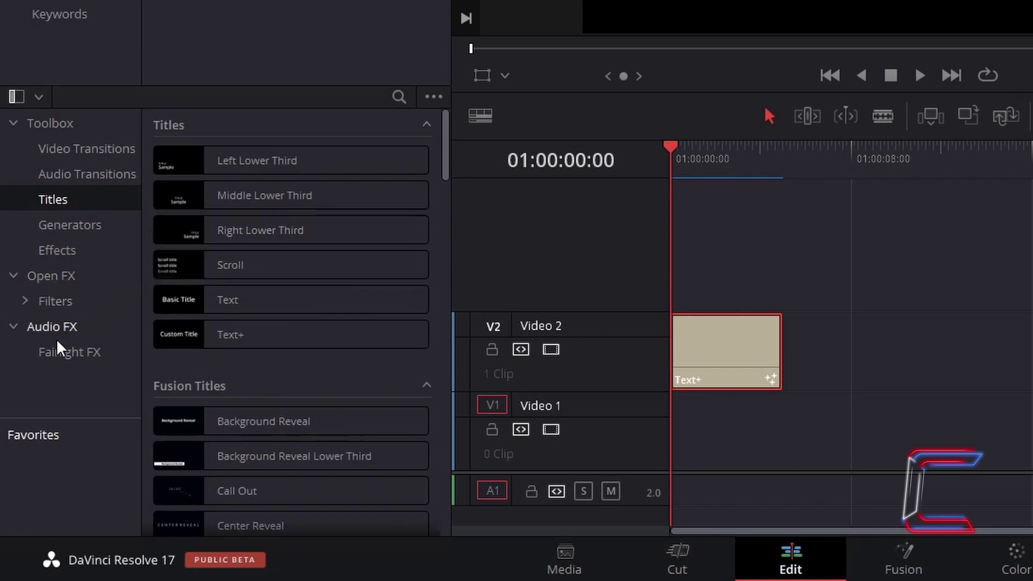
{"action": "left_click", "coordinate": [109, 230]}
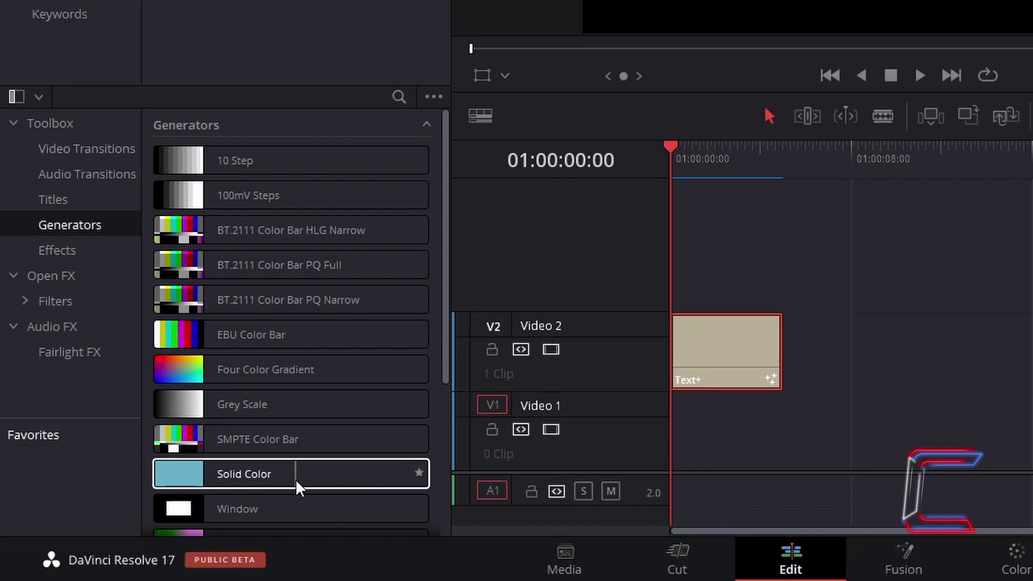
{"action": "left_click_drag", "start_coordinate": [295, 478], "coordinate": [698, 427]}
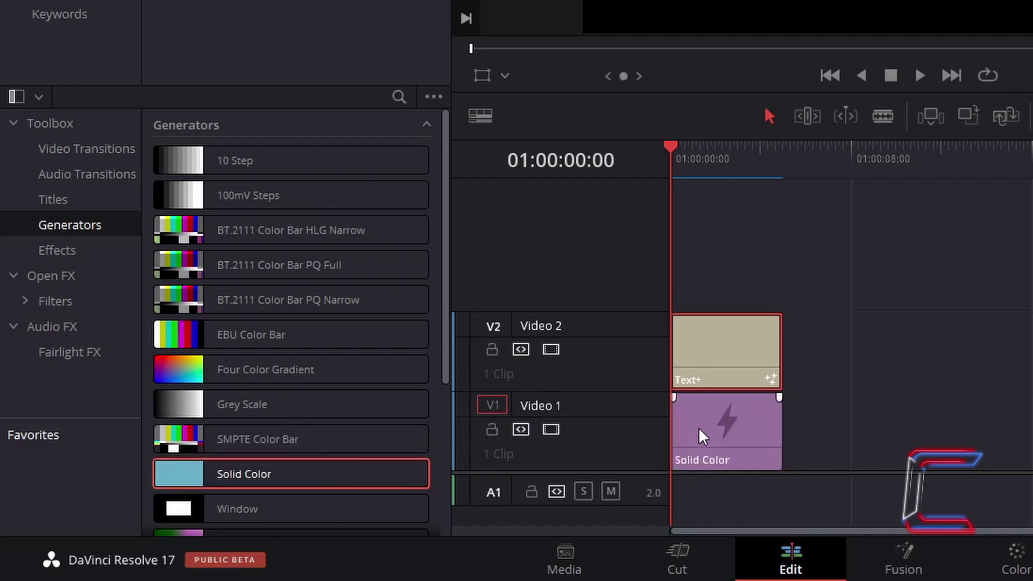
Set the Solid Color generator's colour to white.
{"action": "left_click", "coordinate": [758, 433]}
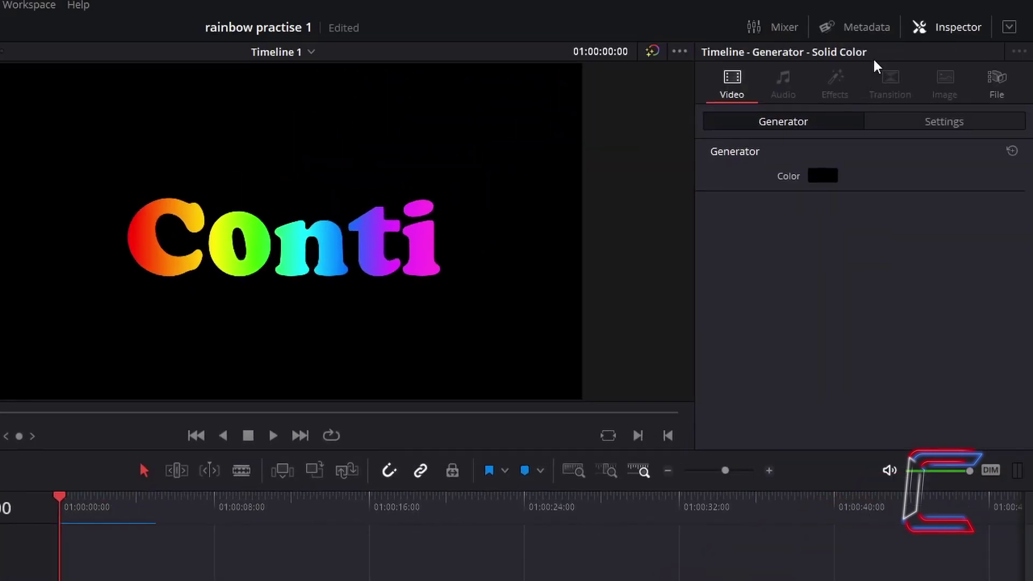
{"action": "left_click", "coordinate": [827, 176]}
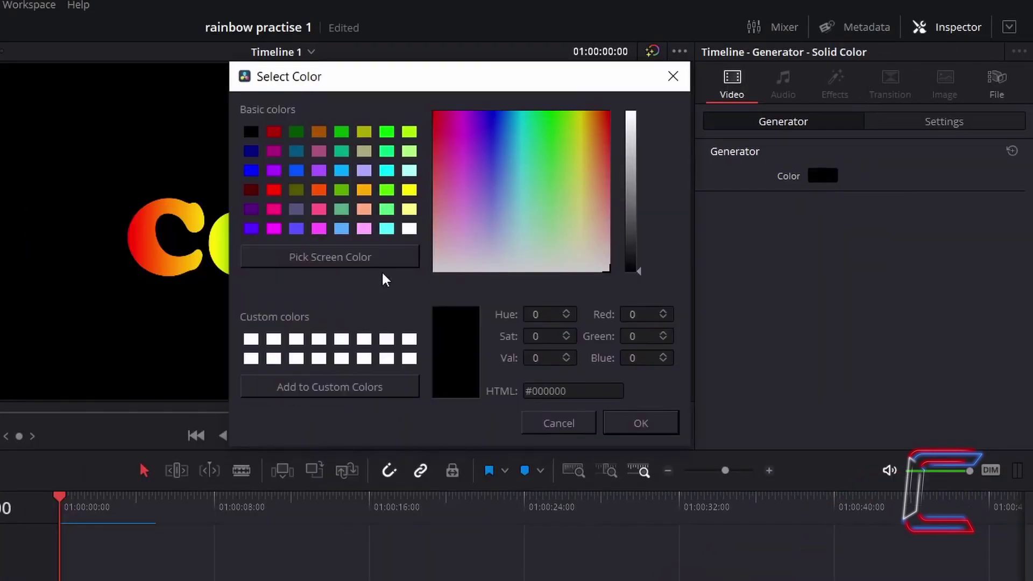
{"action": "left_click", "coordinate": [255, 342]}
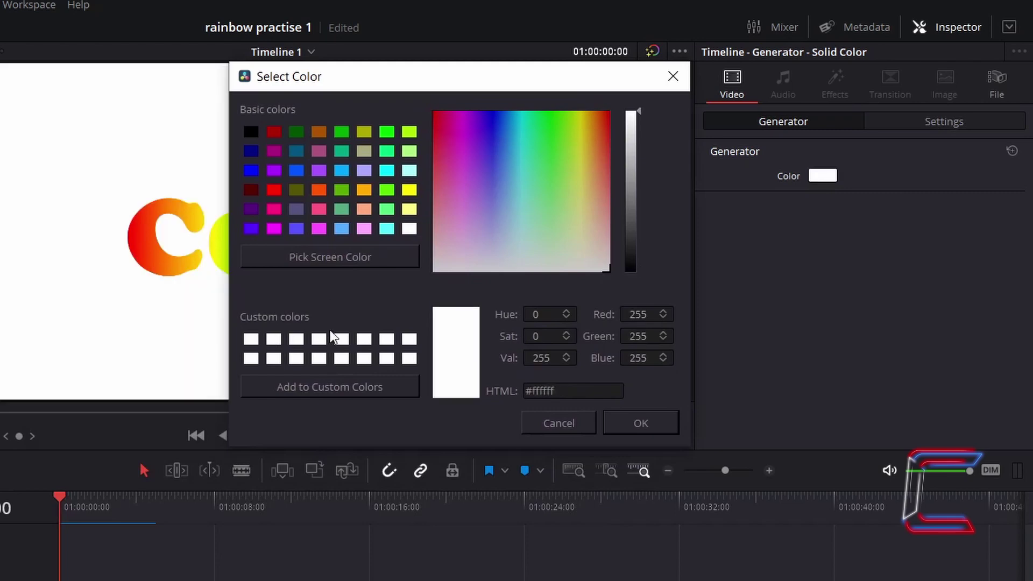
{"action": "left_click", "coordinate": [652, 425]}
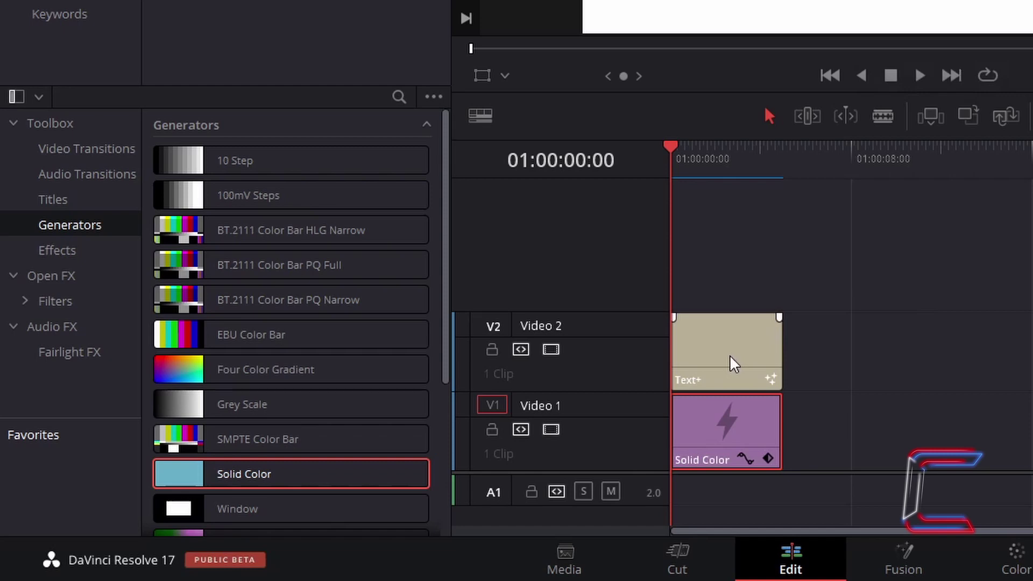
Copy the Conti title clip and paste a duplicate right after it.
{"action": "left_click", "coordinate": [729, 355]}
{"action": "key", "text": "ctrl+c"}
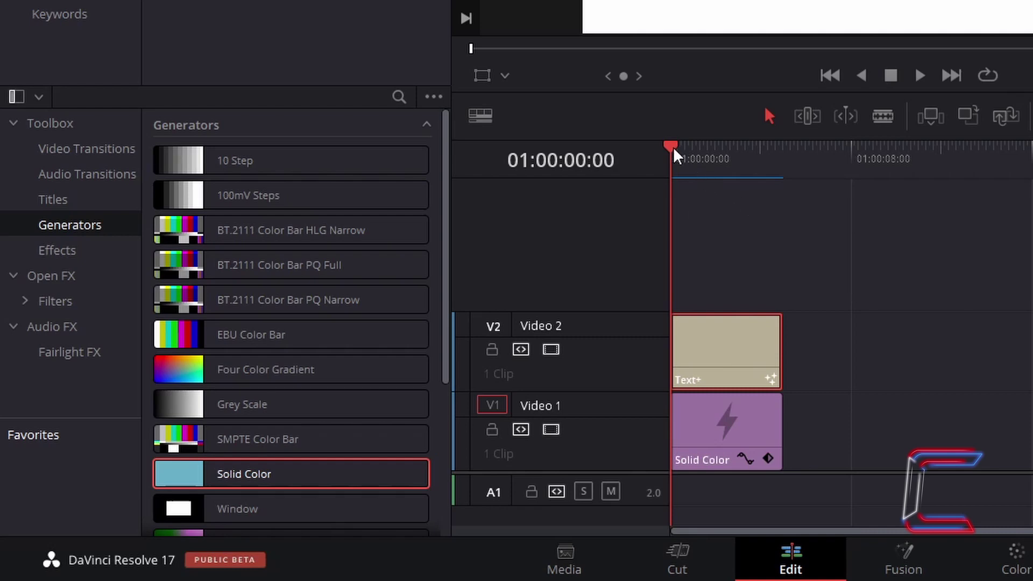
{"action": "left_click_drag", "start_coordinate": [673, 147], "coordinate": [783, 153]}
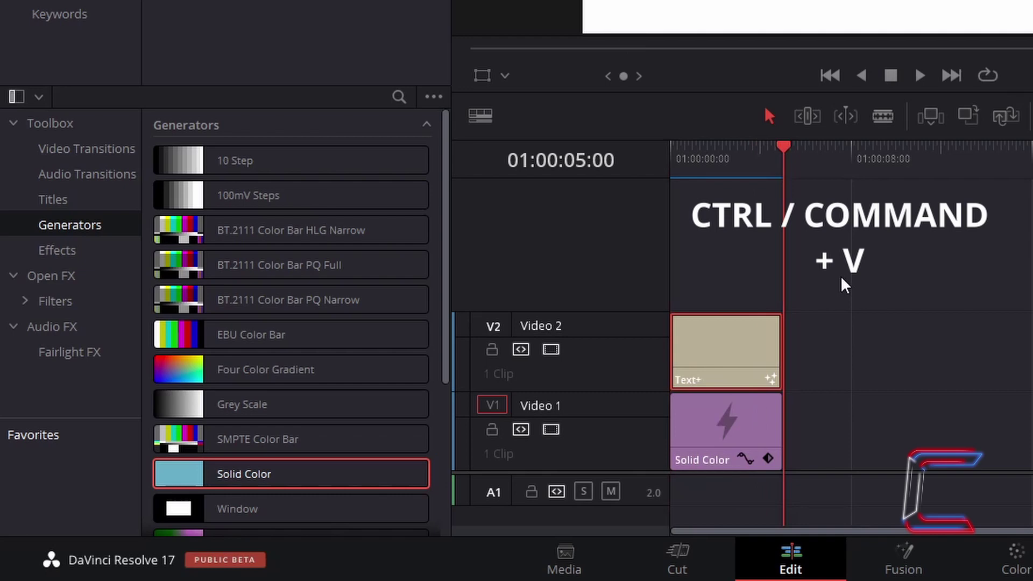
{"action": "key", "text": "ctrl+v"}
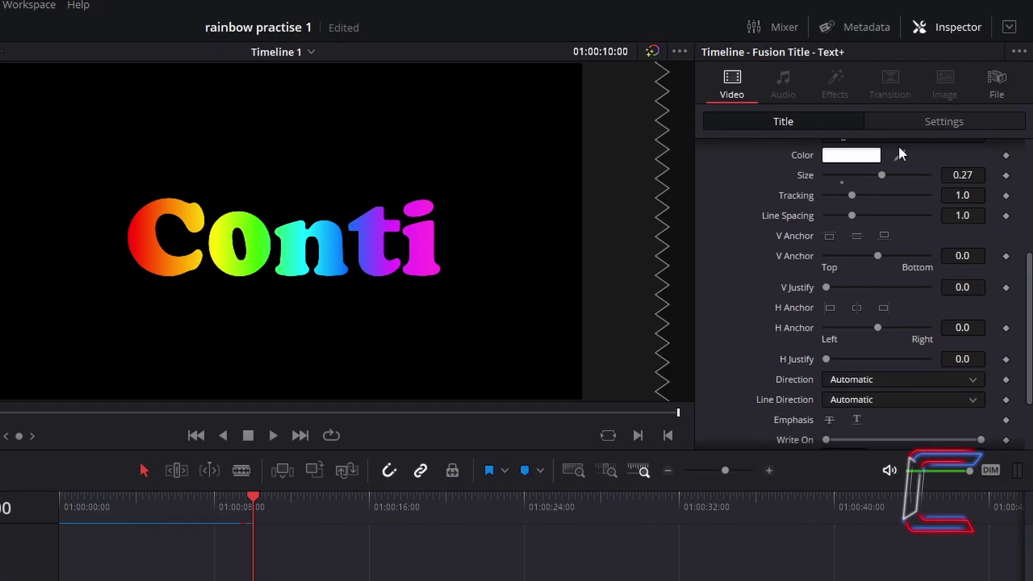
Switch the copy's shading to Text Outline with thickness 0.025.
{"action": "scroll", "coordinate": [896, 187], "scroll_direction": "up", "scroll_amount": 5}
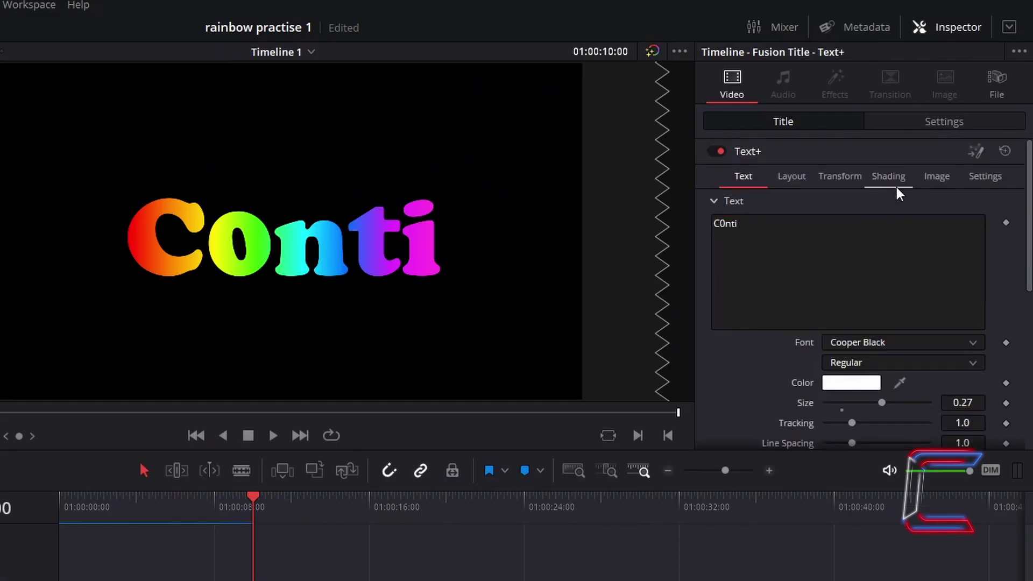
{"action": "left_click", "coordinate": [895, 185]}
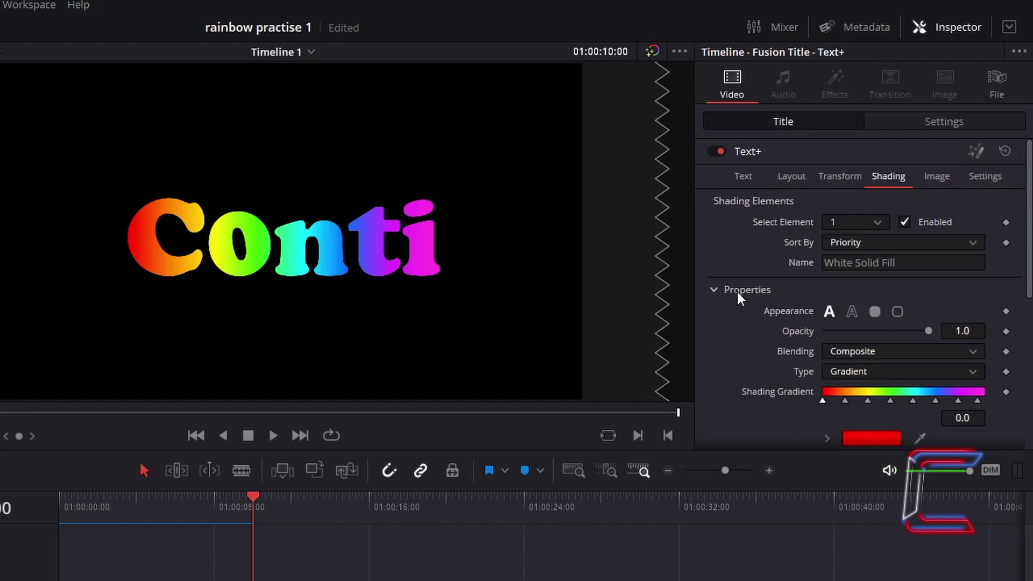
{"action": "left_click", "coordinate": [852, 312]}
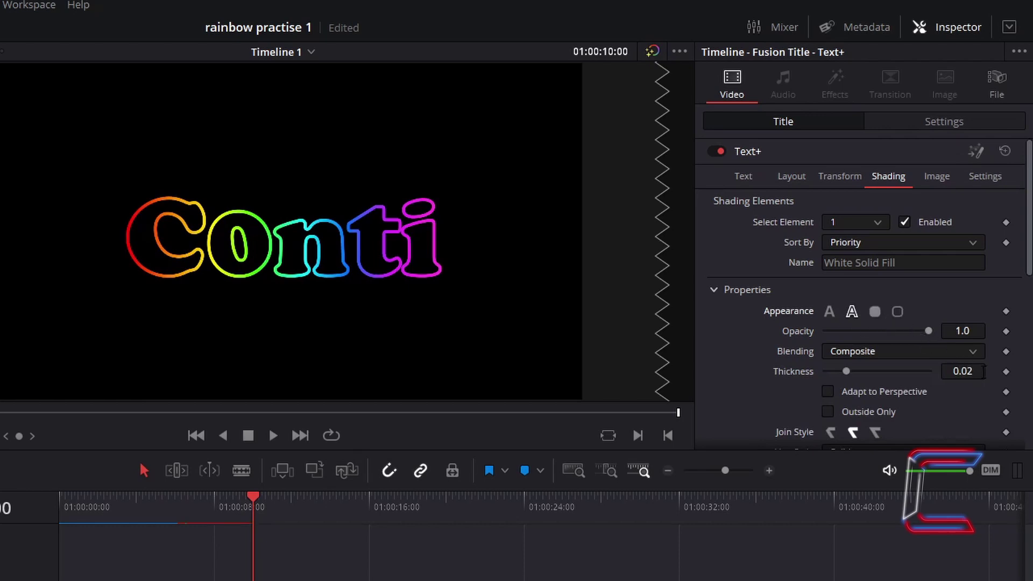
{"action": "left_click", "coordinate": [983, 371]}
{"action": "type", "text": "0.025"}
{"action": "key", "text": "Tab"}
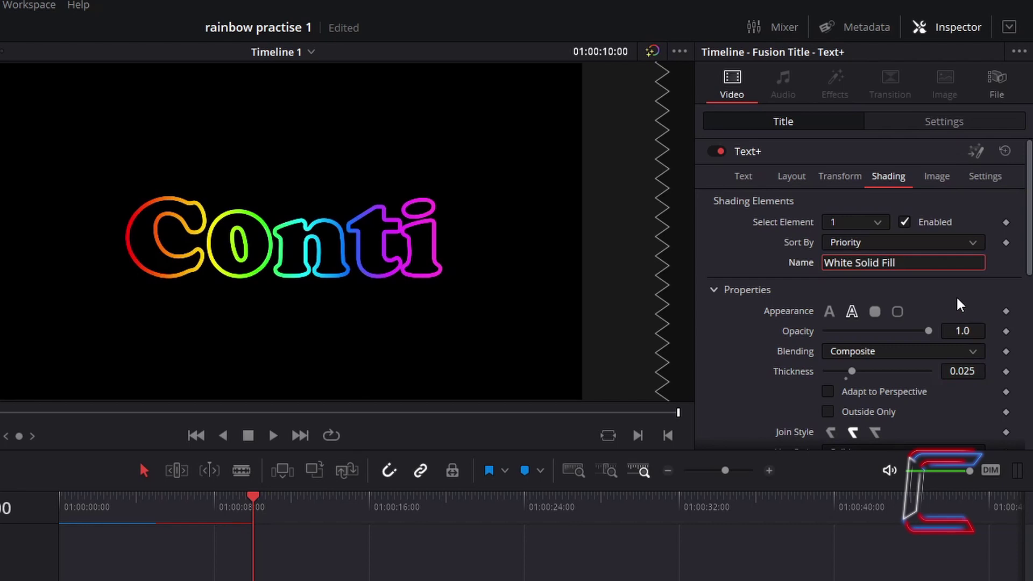
Make the outline a Solid fill coloured black.
{"action": "scroll", "coordinate": [957, 299], "scroll_direction": "down", "scroll_amount": 3}
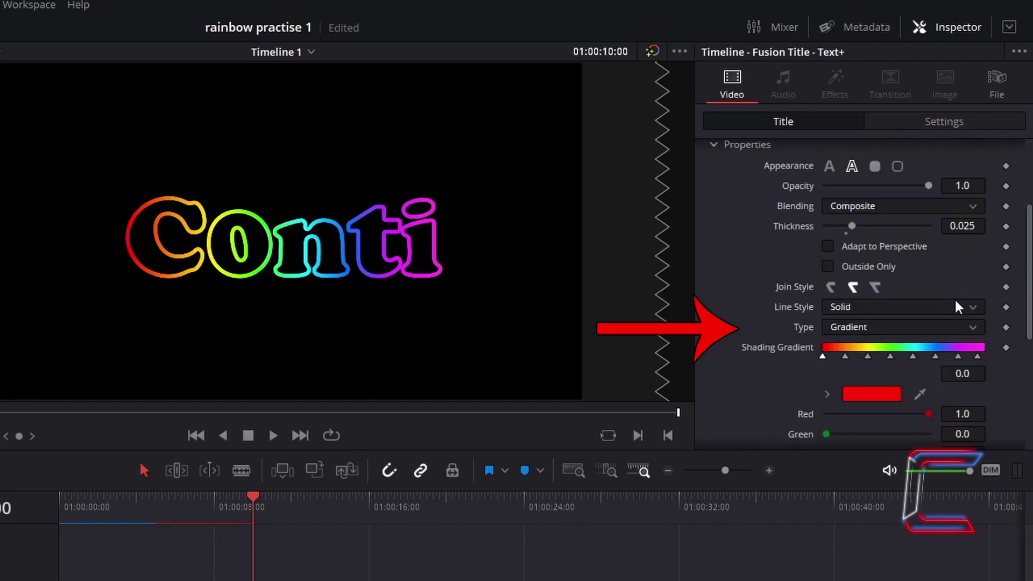
{"action": "left_click", "coordinate": [895, 325]}
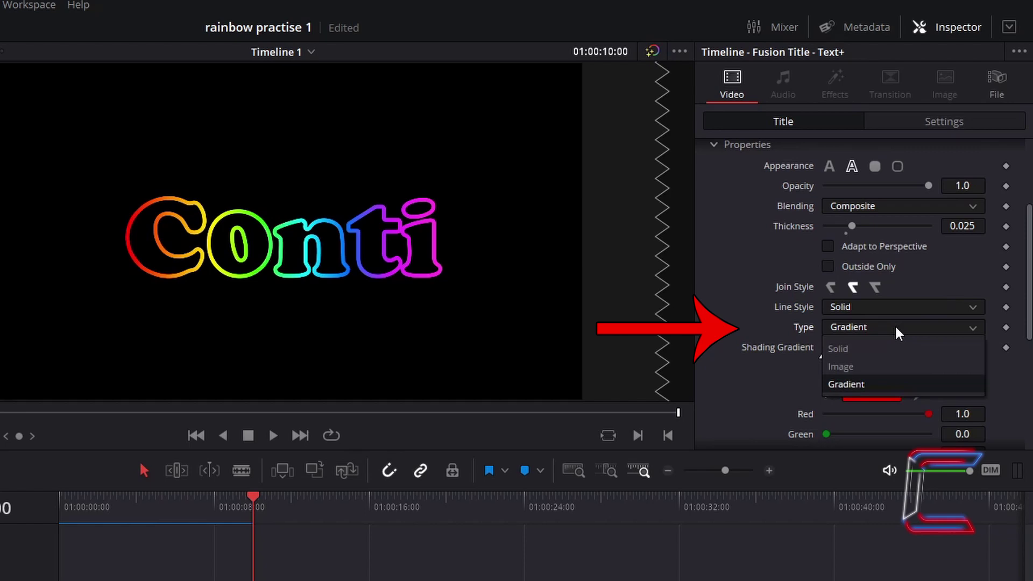
{"action": "left_click", "coordinate": [873, 350]}
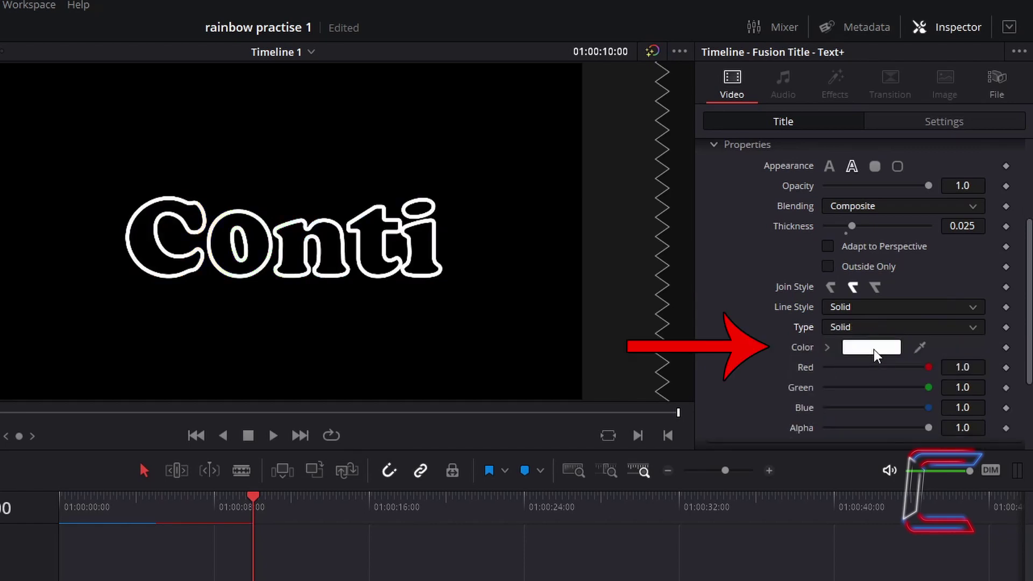
{"action": "left_click", "coordinate": [873, 350]}
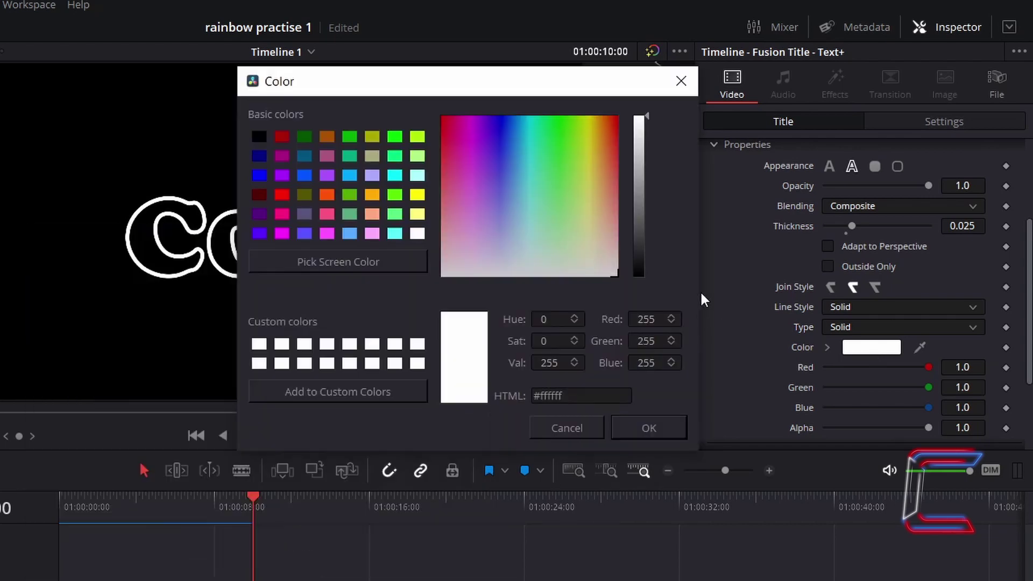
{"action": "left_click", "coordinate": [259, 136]}
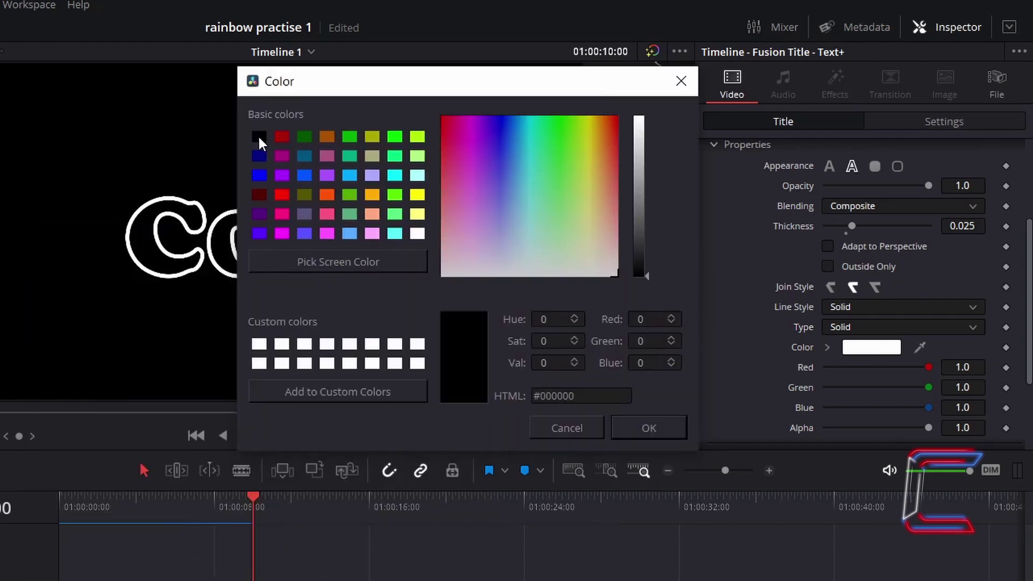
{"action": "left_click", "coordinate": [630, 431]}
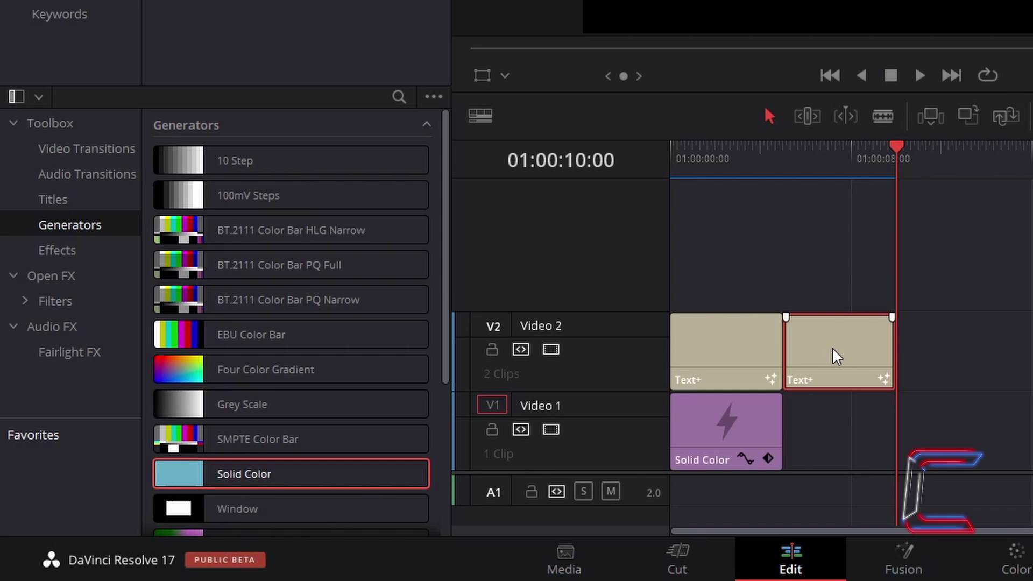
Drag the outline copy onto a new Video 3 track at the start and rewind the playhead.
{"action": "left_click_drag", "start_coordinate": [832, 351], "coordinate": [718, 271]}
{"action": "left_click_drag", "start_coordinate": [699, 153], "coordinate": [674, 153]}
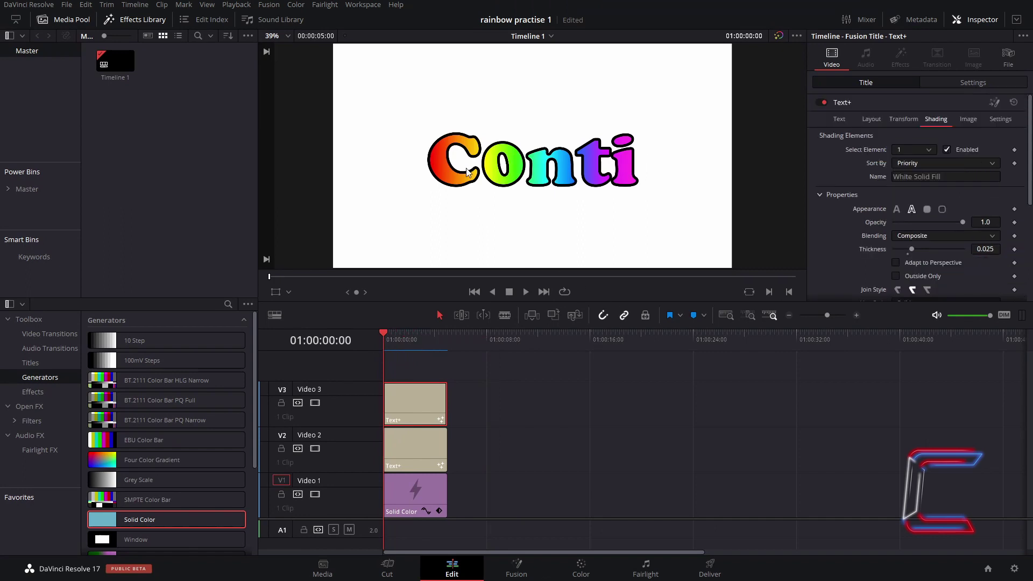
In the Layout settings, move the outline Conti's center to X 0.381, Y 0.406, down-left of the rainbow title.
{"action": "left_click", "coordinate": [874, 124]}
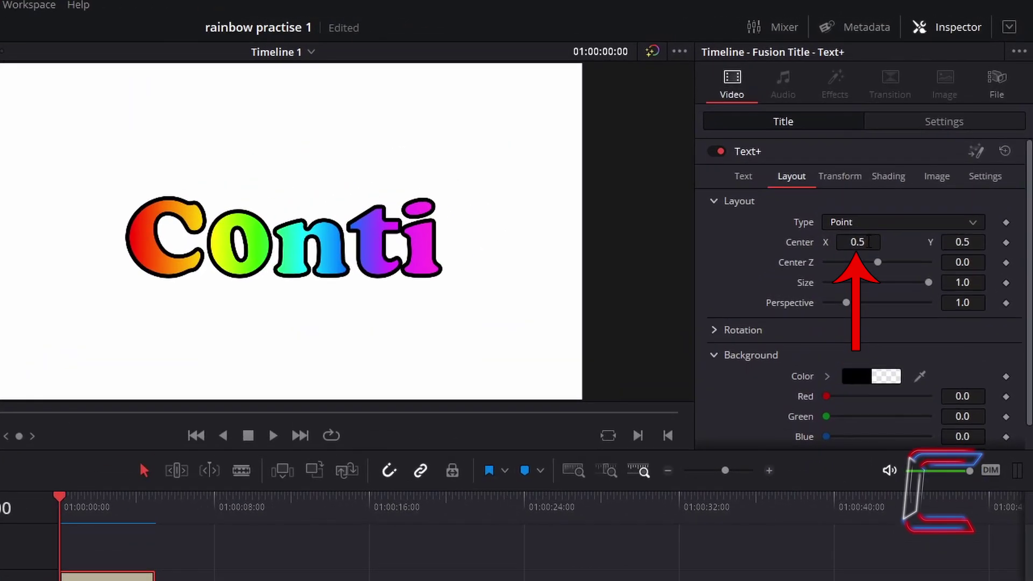
{"action": "left_click_drag", "start_coordinate": [868, 241], "coordinate": [804, 242]}
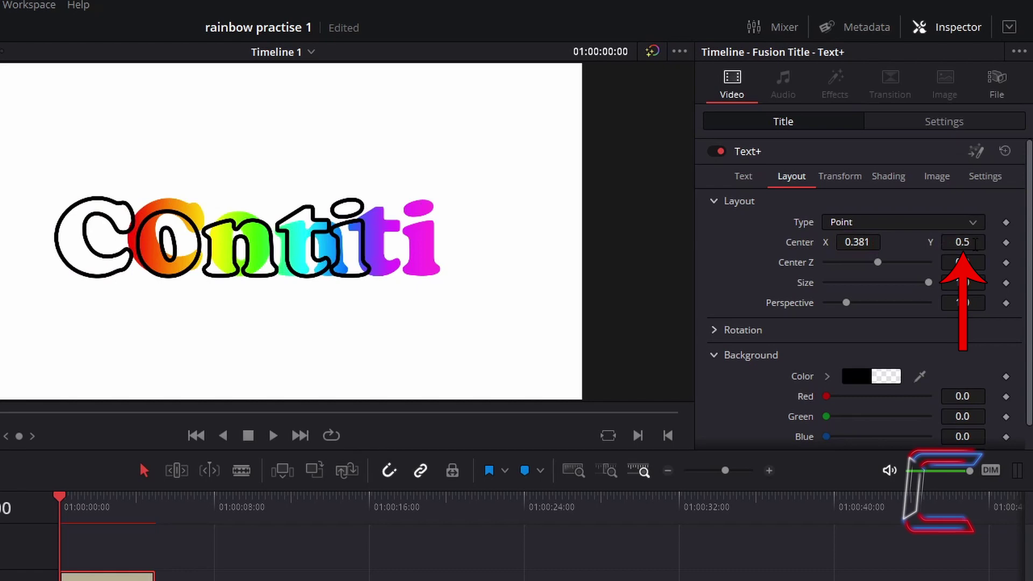
{"action": "left_click_drag", "start_coordinate": [975, 243], "coordinate": [1030, 243]}
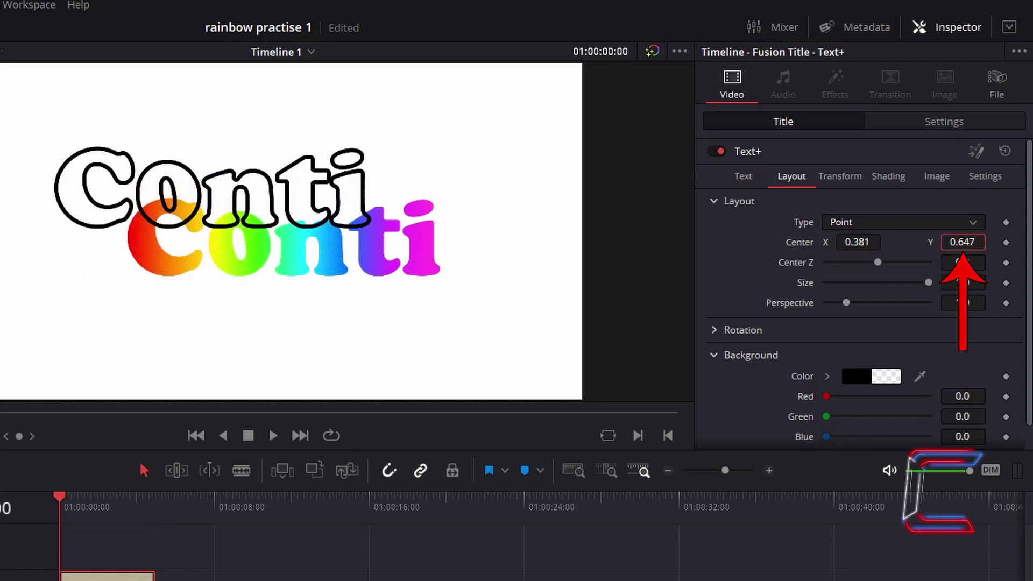
{"action": "left_click_drag", "start_coordinate": [962, 242], "coordinate": [832, 242]}
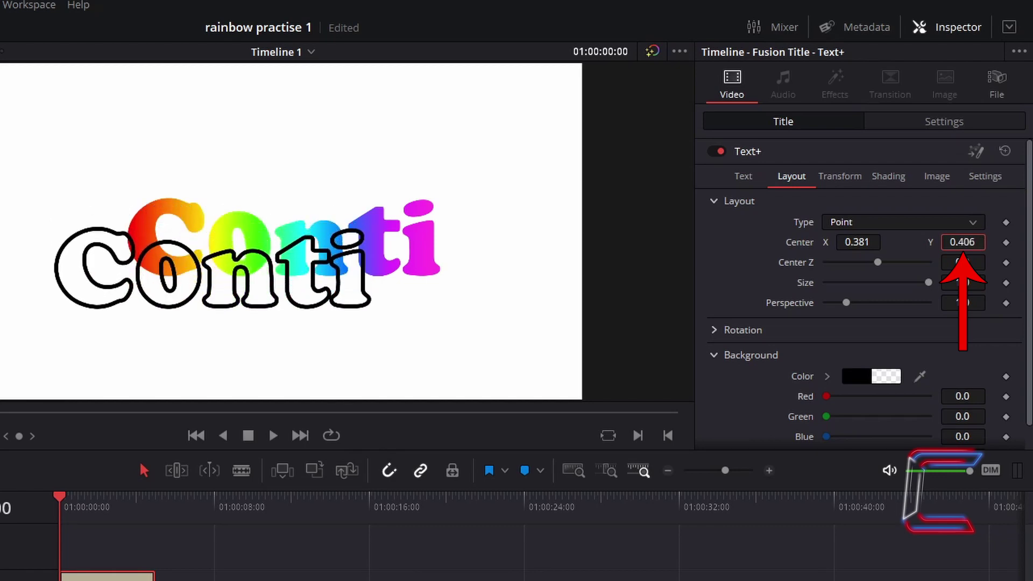